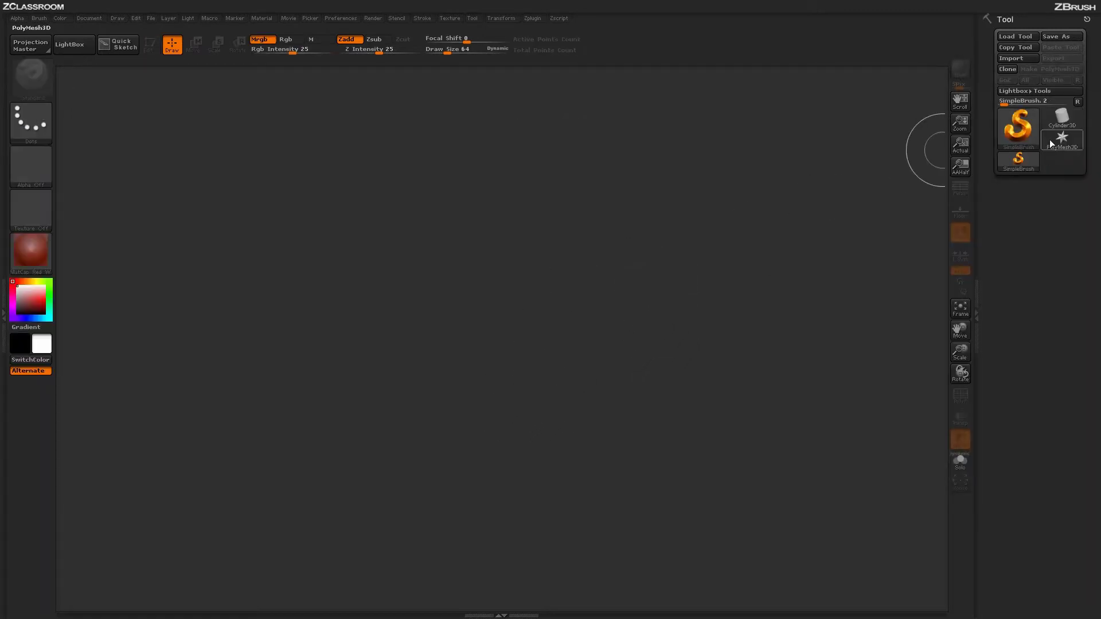
- Draw the PolyMesh3D star in the middle of the canvas and turn on Edit mode for it
left_click(1068, 146)
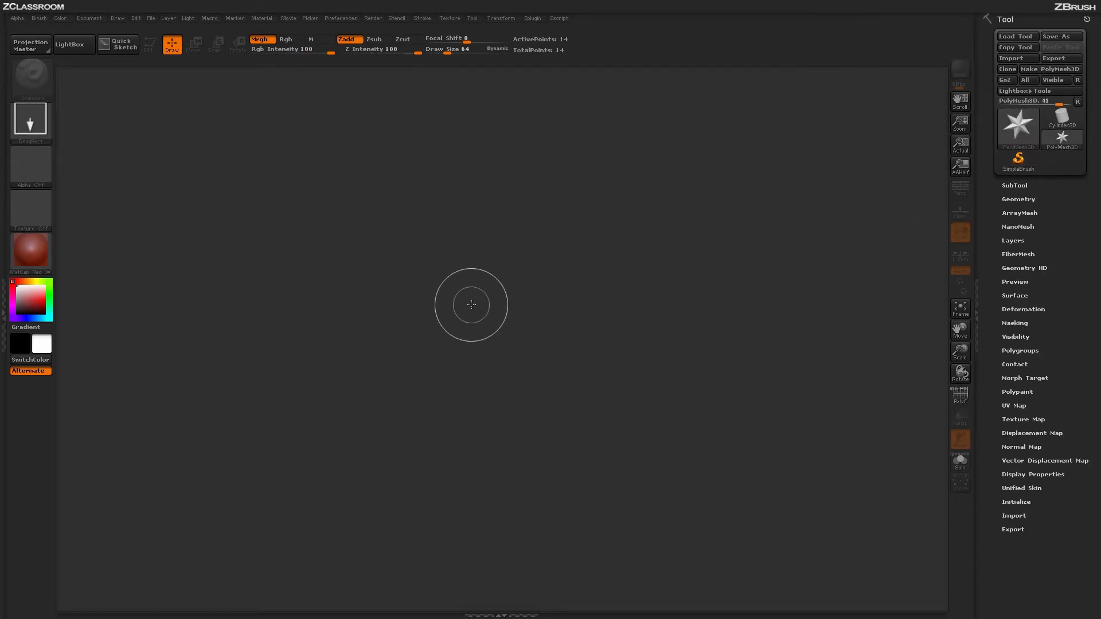
left_click_drag(468, 306, 472, 531)
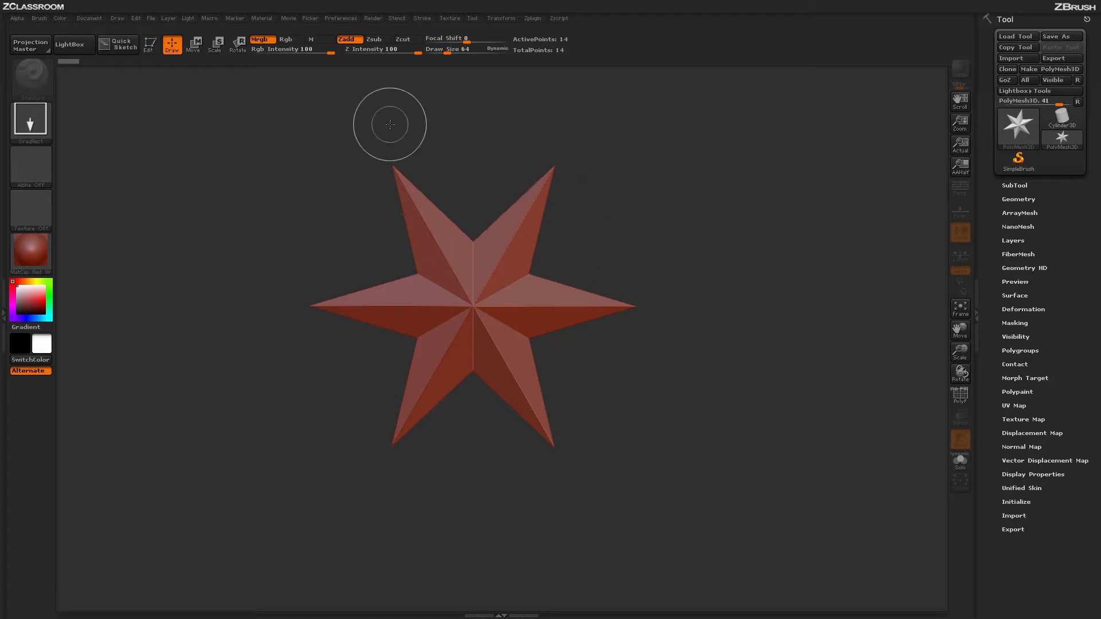
left_click(153, 50)
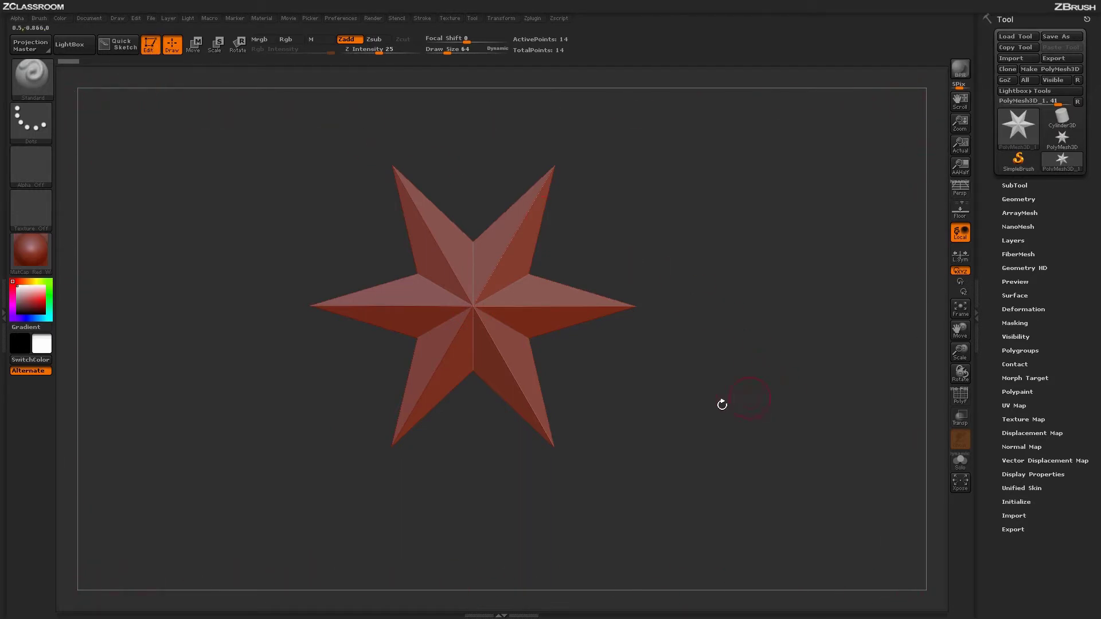
left_click_drag(683, 437, 724, 404)
- Change the star's material to MatCap Gray
left_click(29, 256)
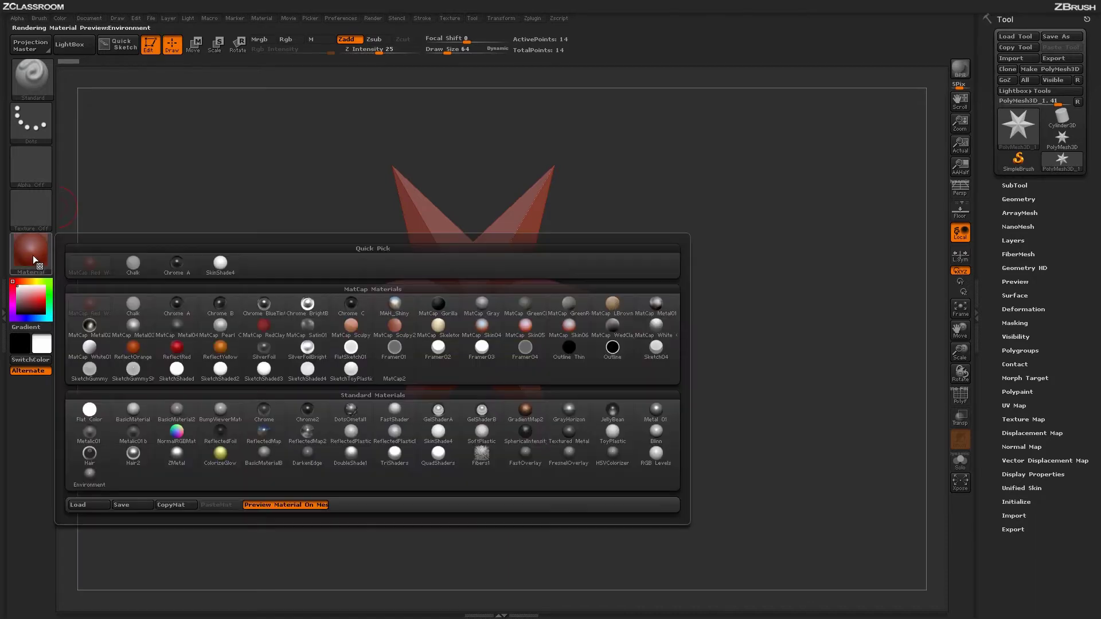
left_click(487, 305)
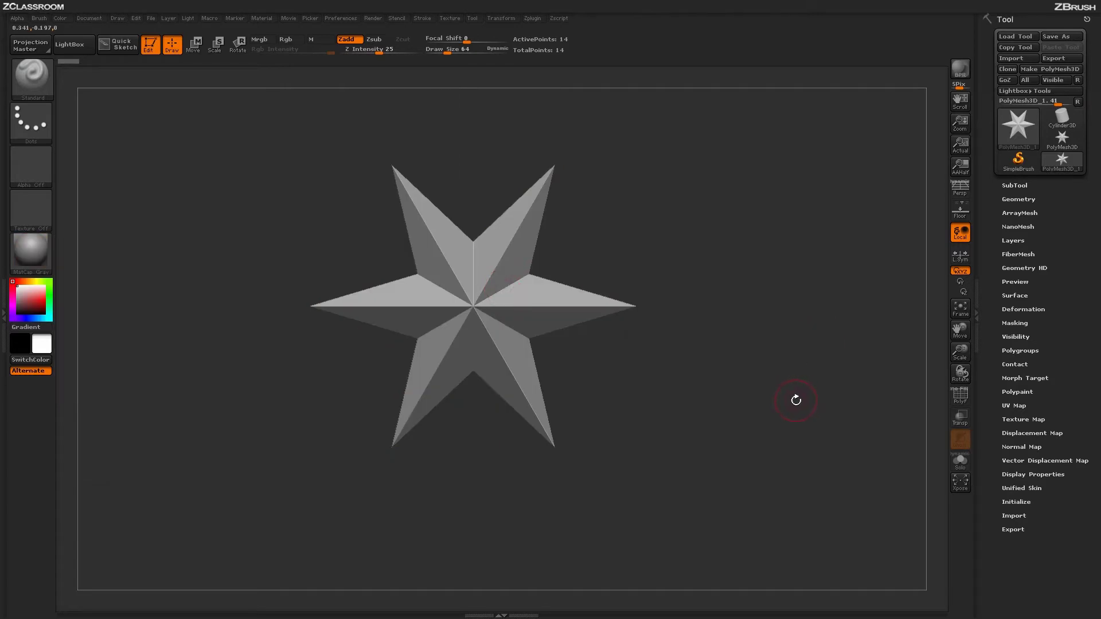
left_click_drag(727, 438, 745, 459)
- Initialize the mesh as a QCube to replace the star with a cube
left_click(1016, 502)
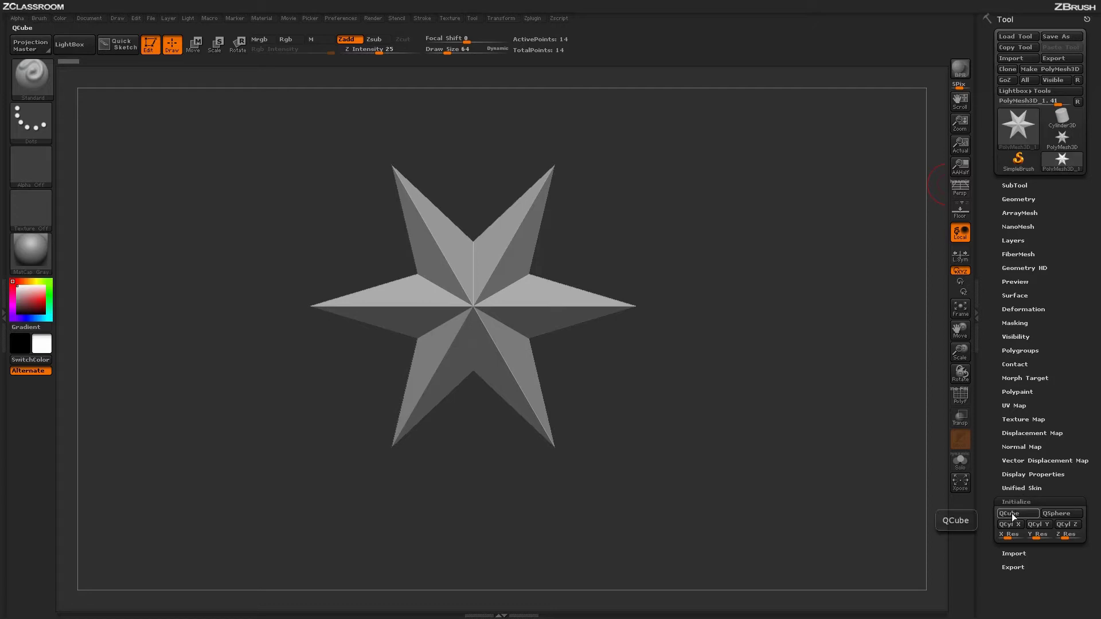
left_click(1011, 515)
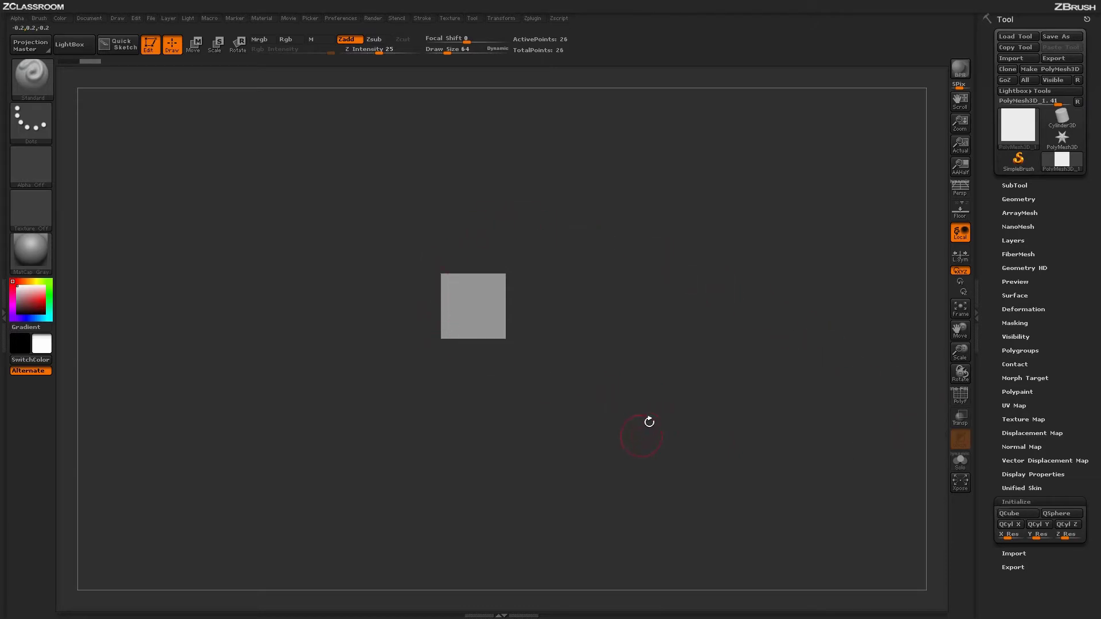
left_click_drag(622, 443, 645, 470)
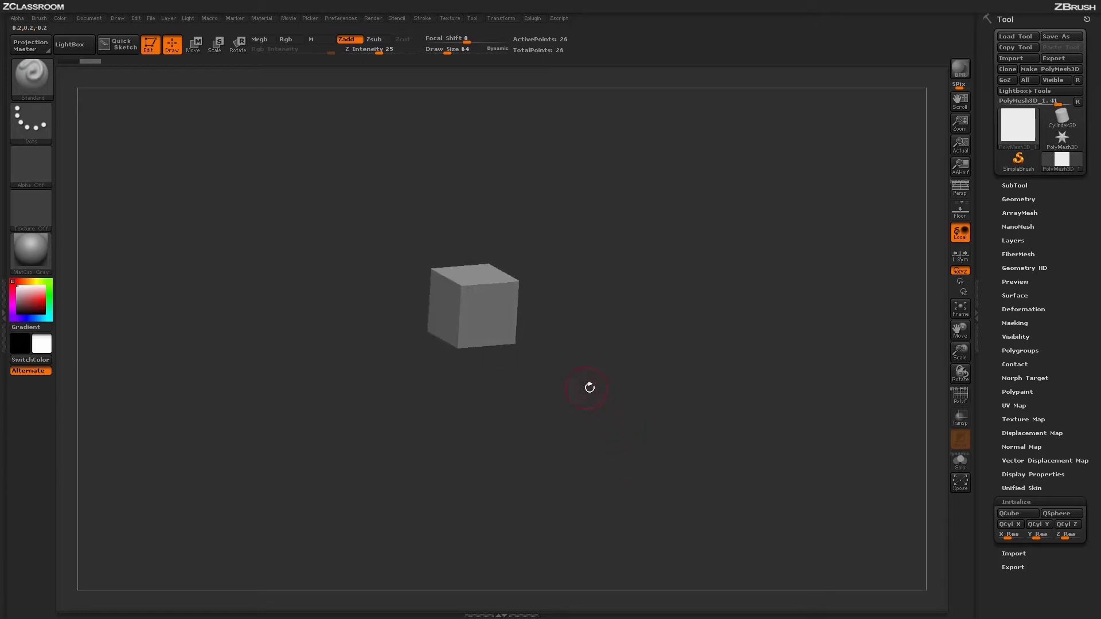
left_click_drag(590, 387, 690, 403)
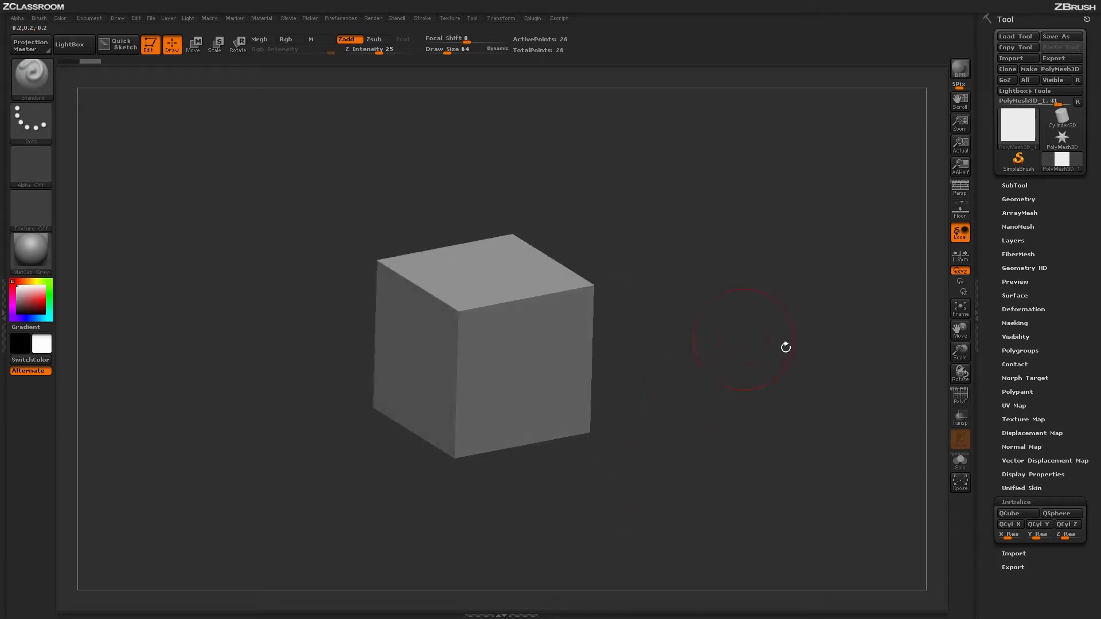
- Display the cube's polyframe and turn on perspective view
left_click(961, 395)
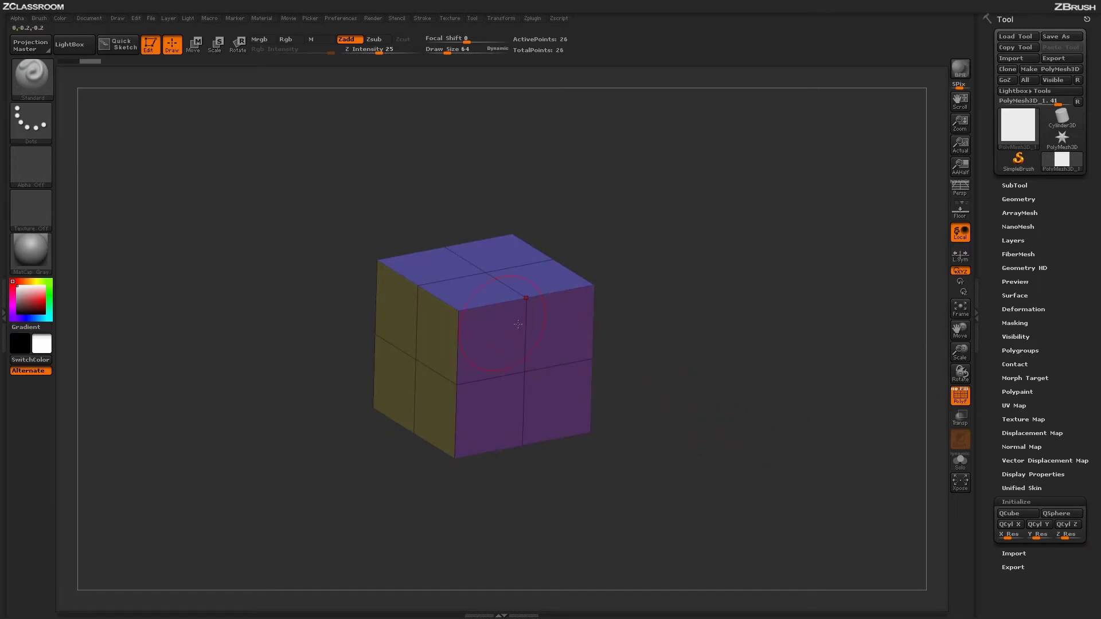
mouse_move(735, 487)
left_mouse_down()
mouse_move(687, 463)
mouse_move(727, 485)
left_mouse_up()
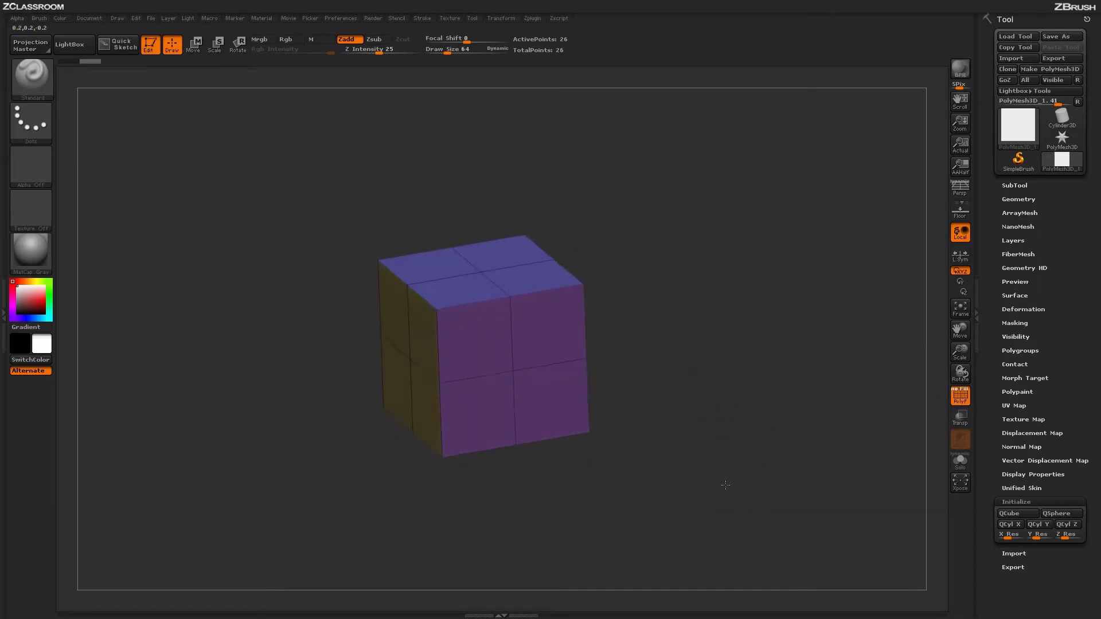
key("p")
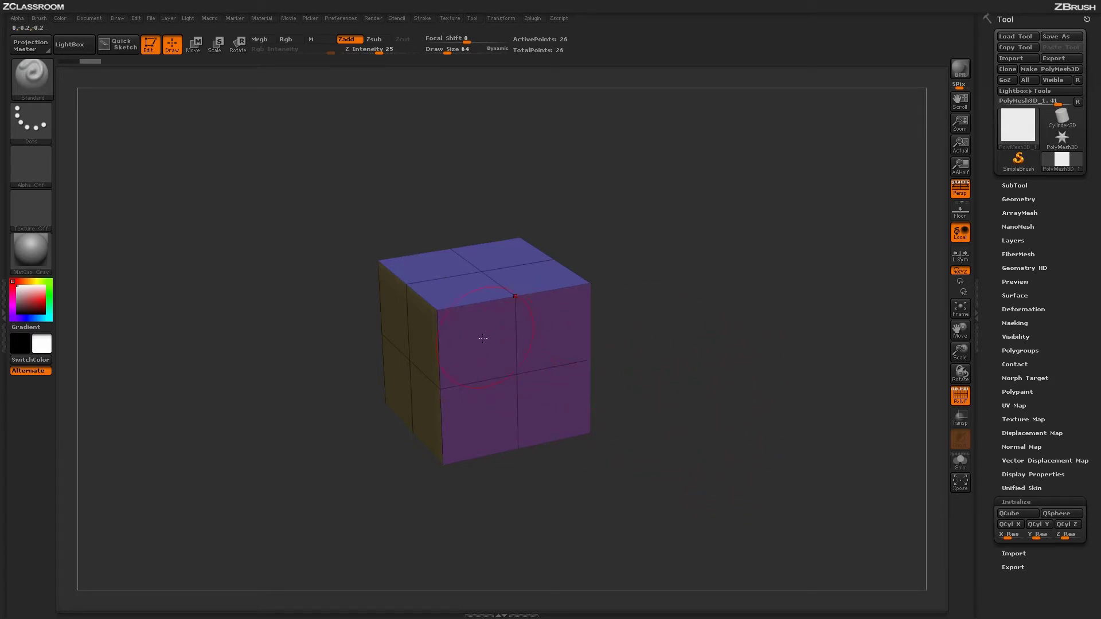
left_click_drag(730, 416, 752, 429)
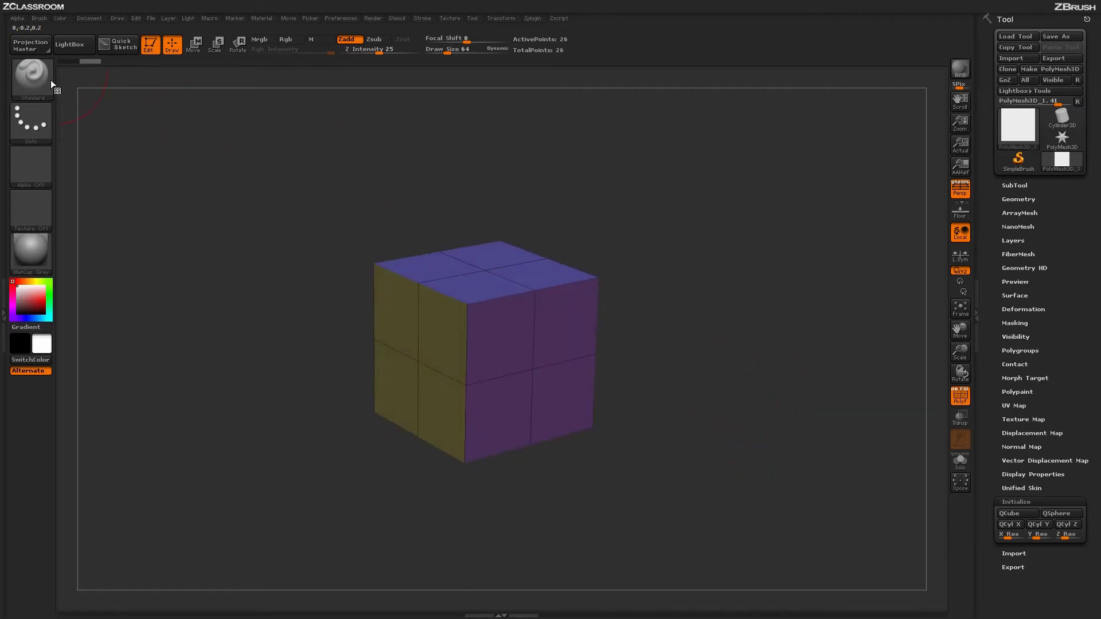
- Choose the ZModeler brush for editing the cube
left_click(35, 82)
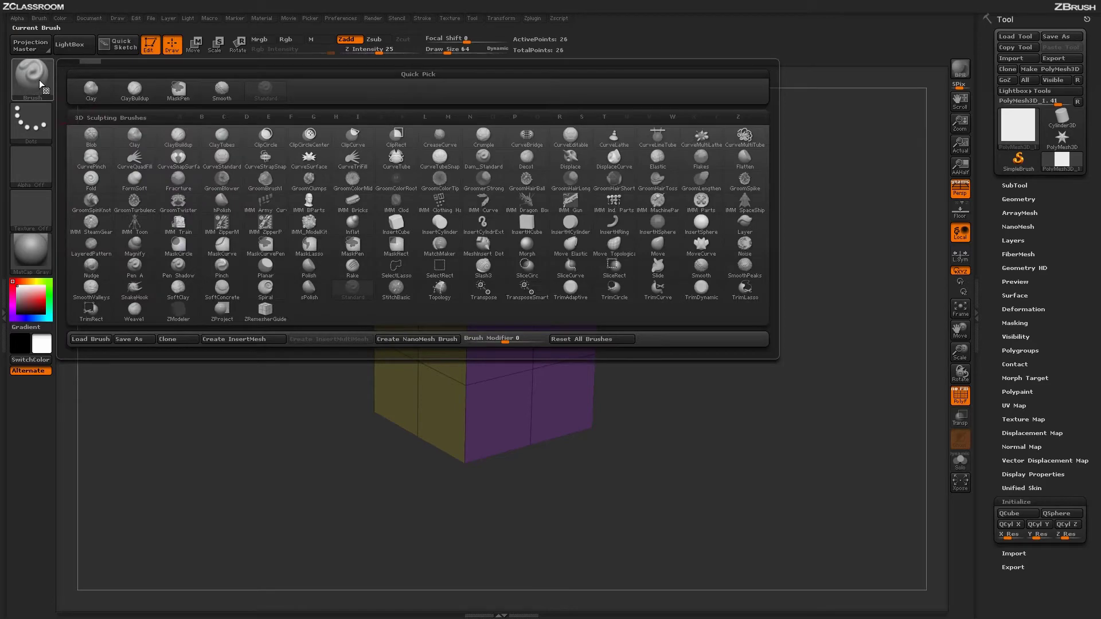
left_click(179, 313)
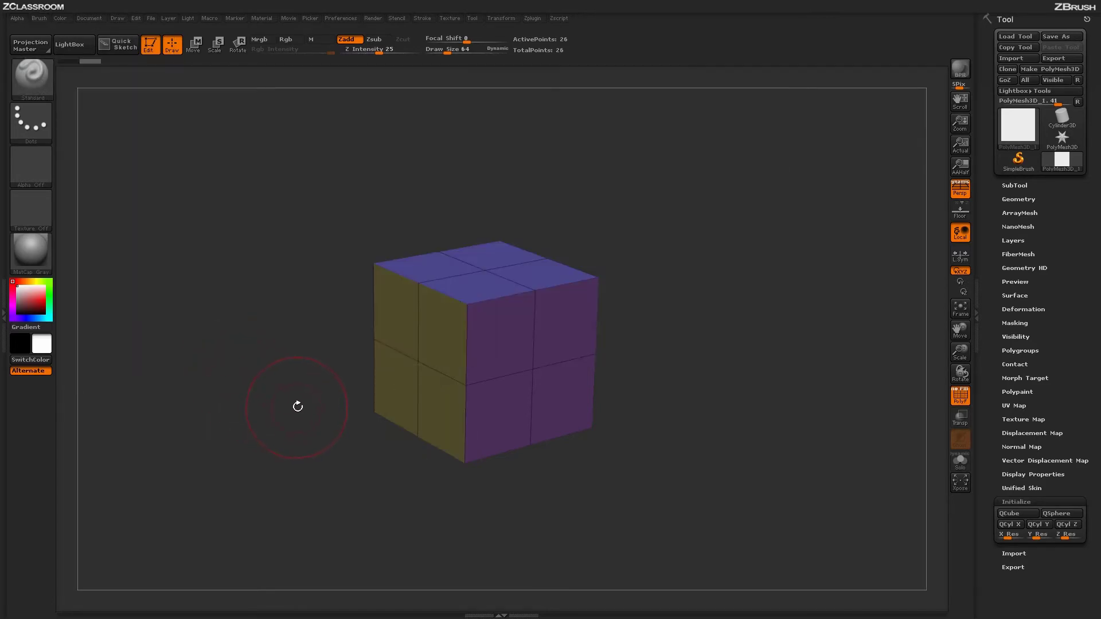
key("b")
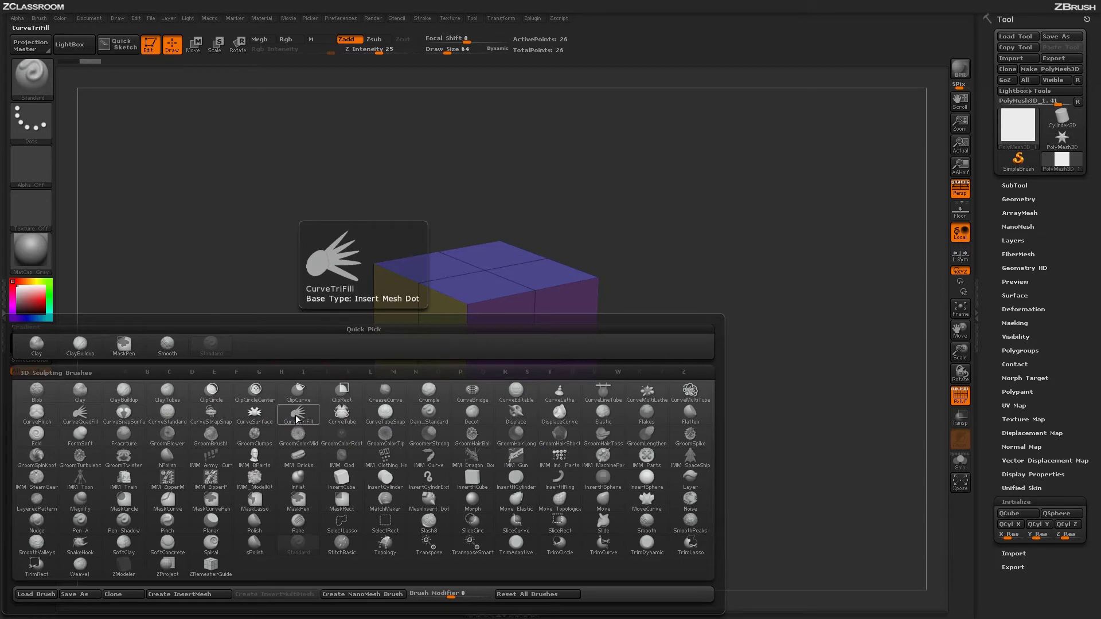
key("z")
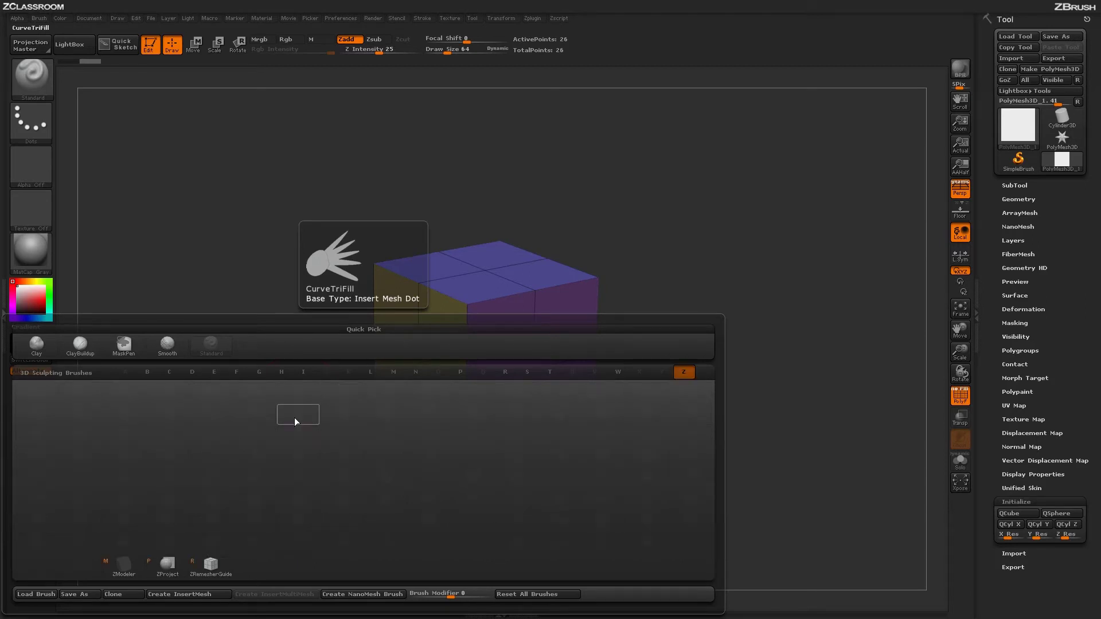
left_click(131, 565)
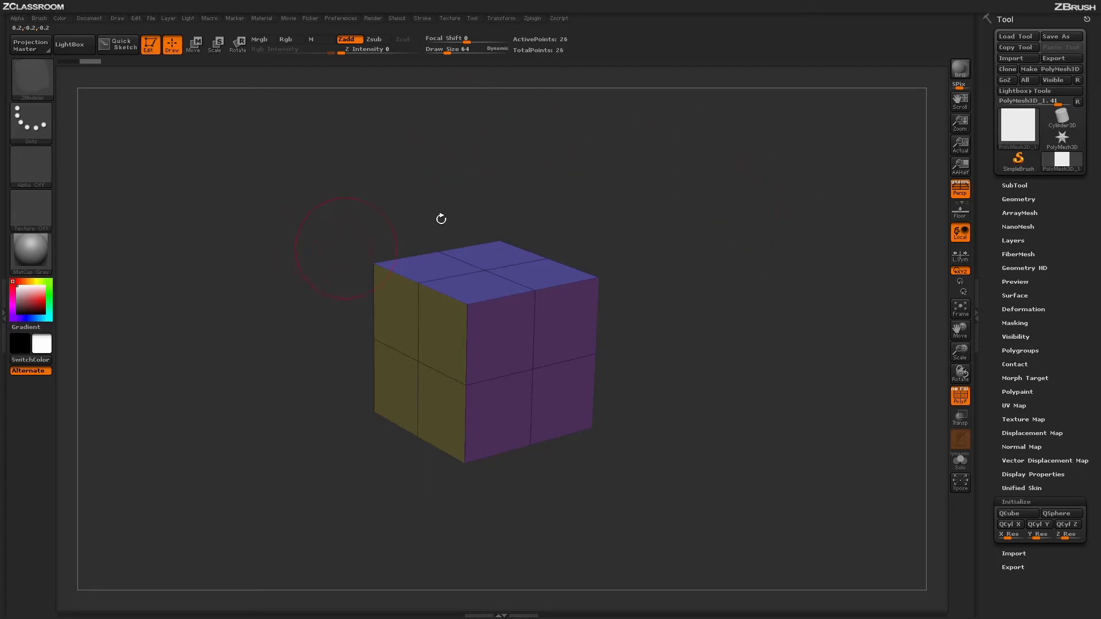
- Reduce the brush's draw size to 12
key("space")
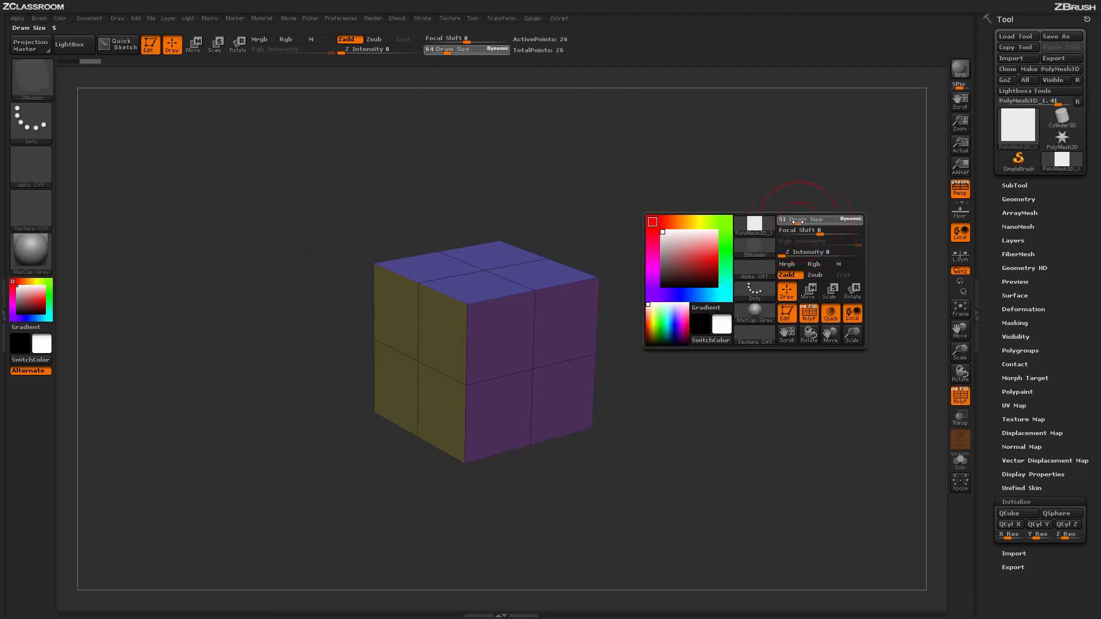
left_click_drag(790, 223, 782, 220)
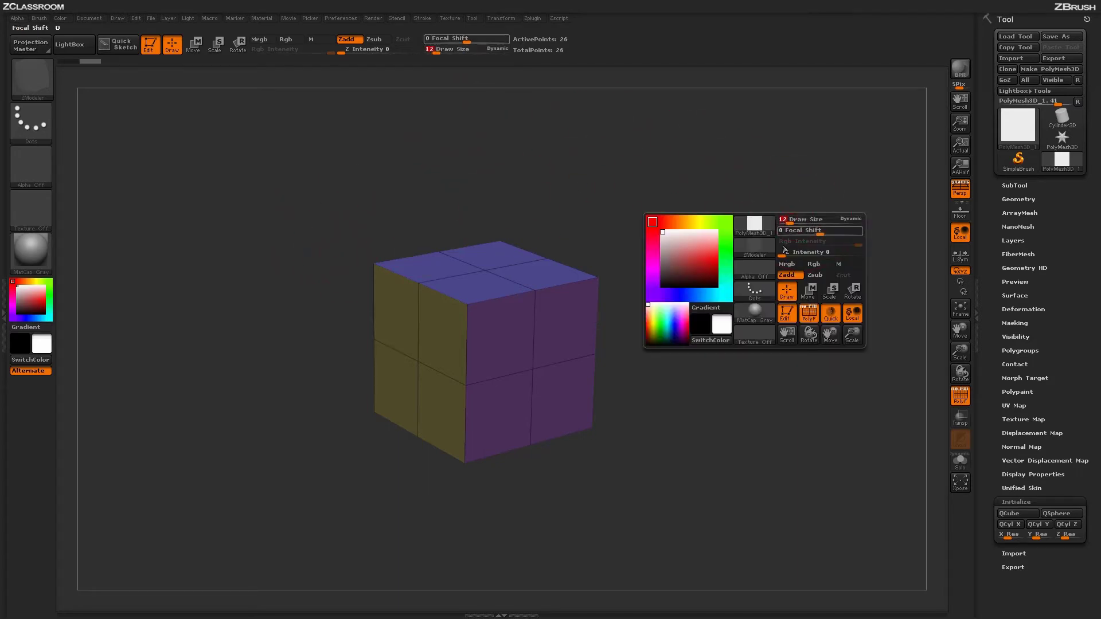
left_click_drag(715, 396, 729, 370)
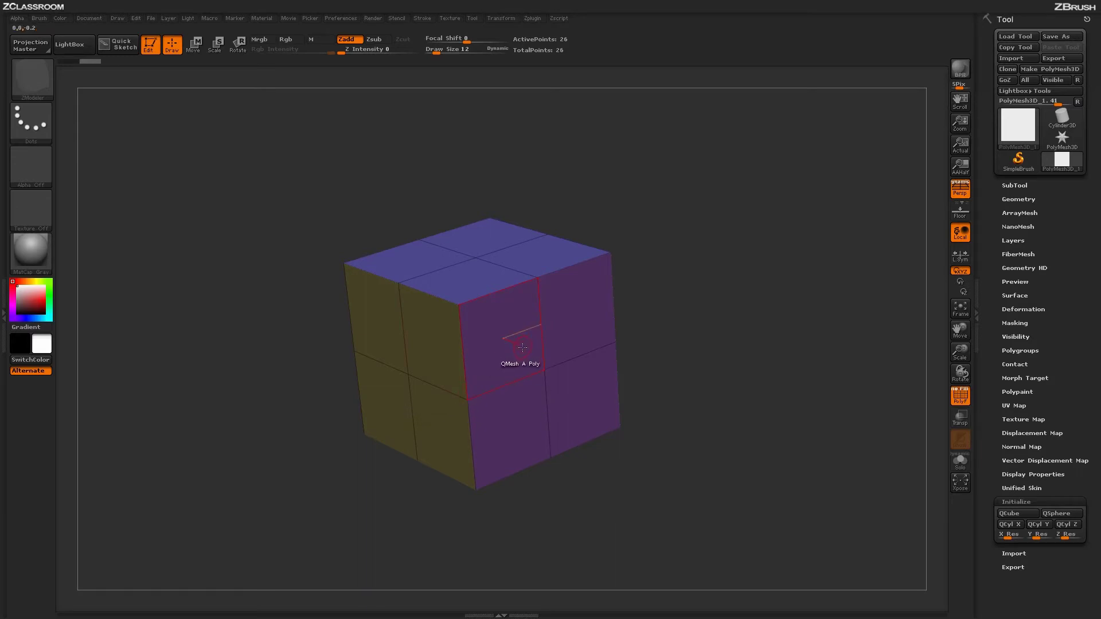
- Extrude the two lower polygons of the cube's purple side with QMesh to the same length, forming a flush step
left_click_drag(710, 319, 683, 377)
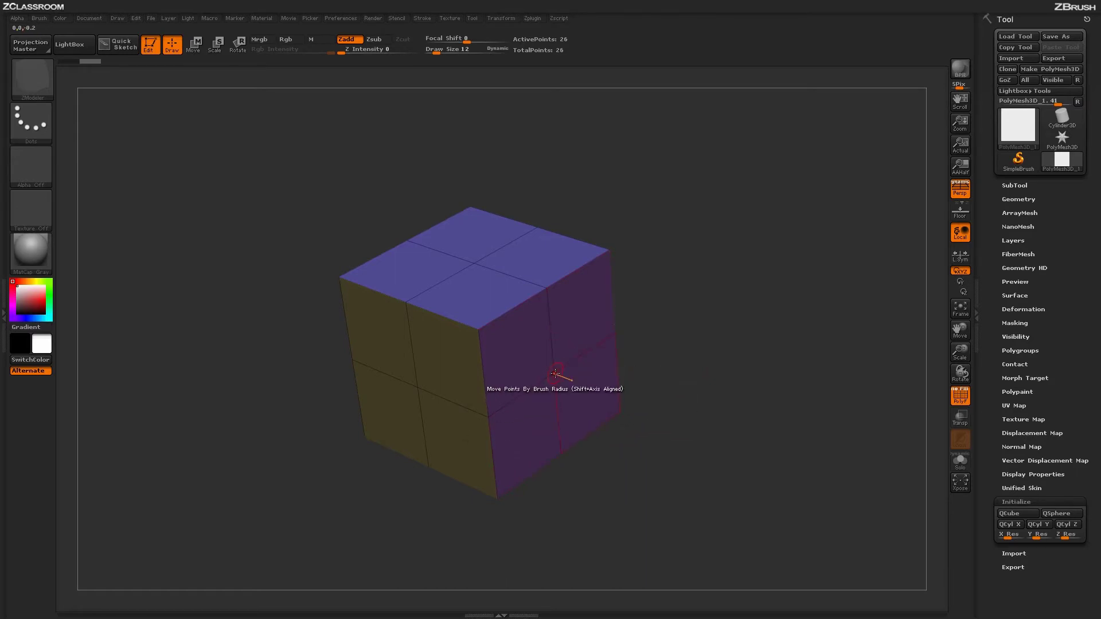
mouse_move(675, 415)
left_mouse_down()
mouse_move(653, 396)
mouse_move(663, 422)
left_mouse_up()
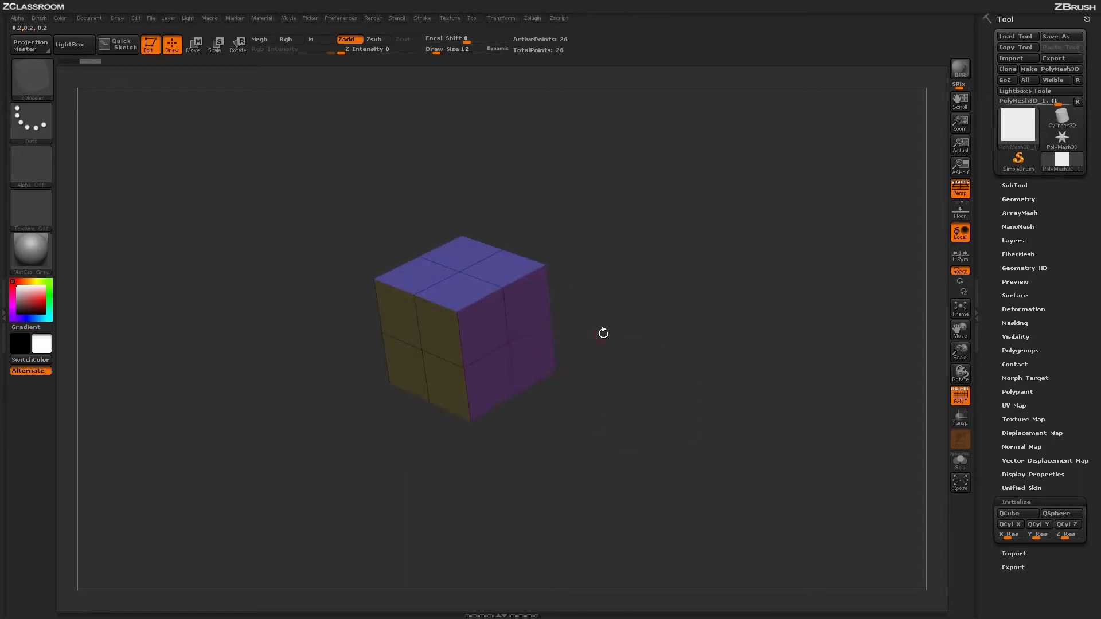
left_click_drag(602, 332, 585, 355)
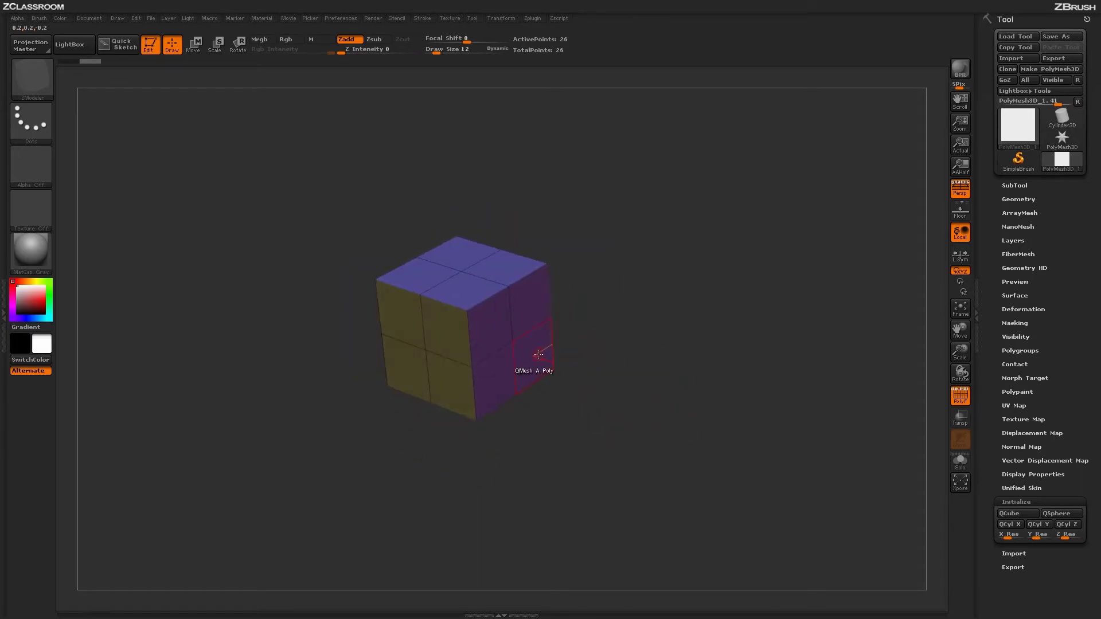
left_click_drag(652, 380, 633, 382)
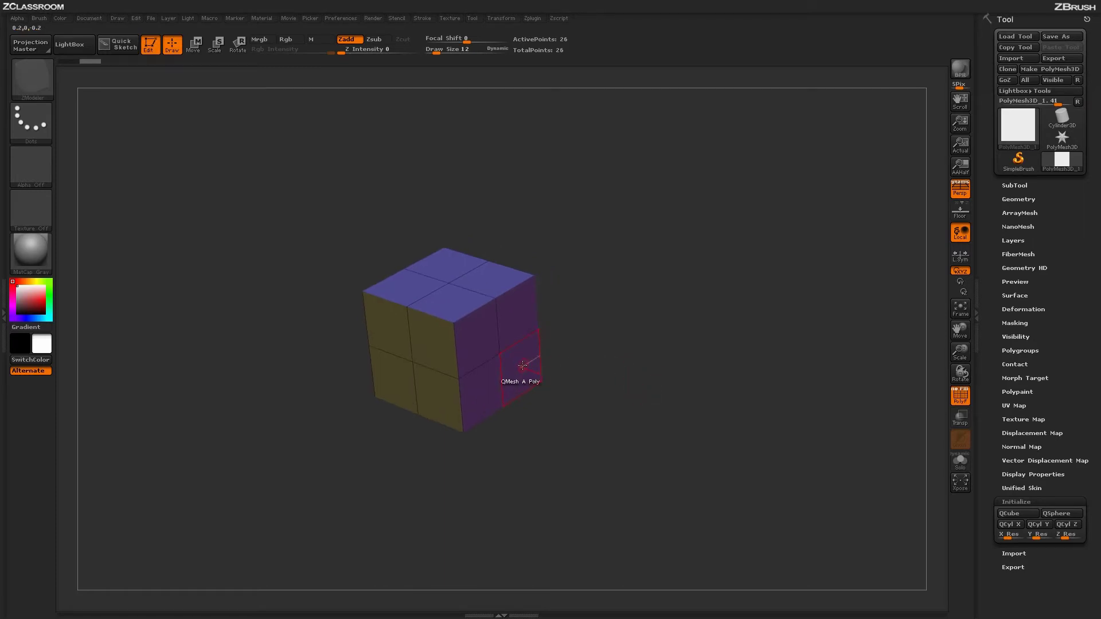
left_click_drag(521, 366, 631, 373)
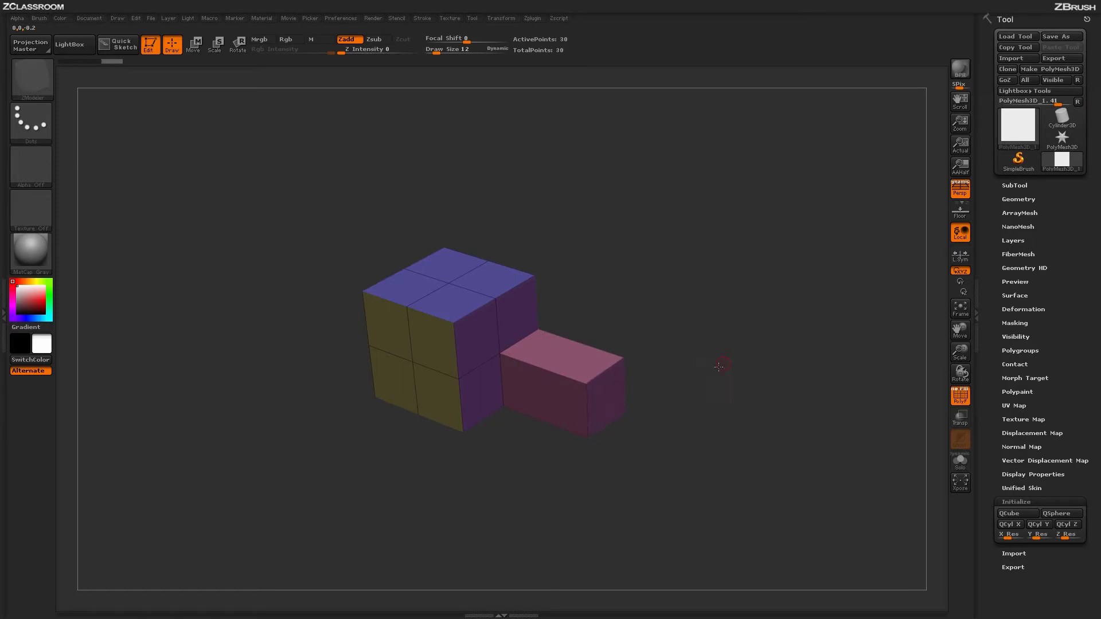
left_click_drag(725, 369, 714, 412)
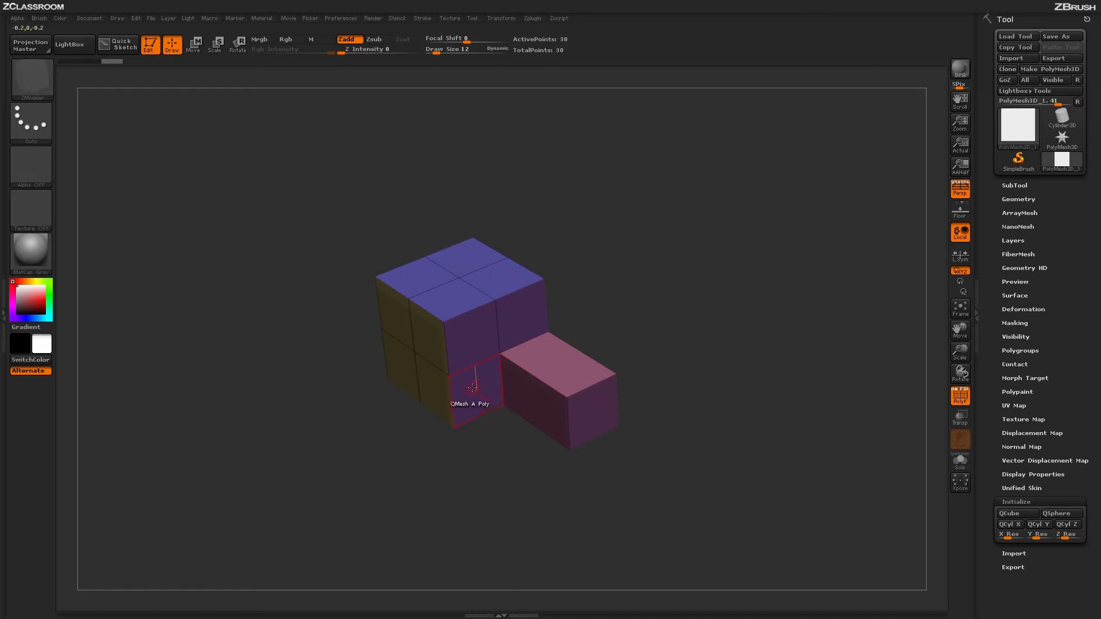
left_click_drag(472, 387, 492, 403)
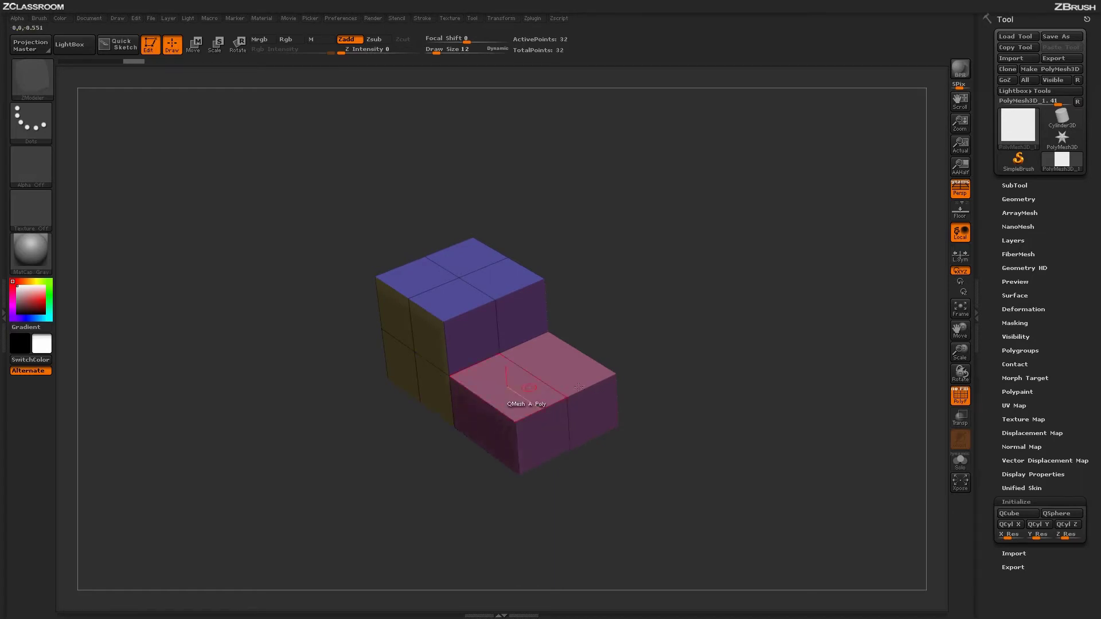
- Extrude the lower polygons along the neighbouring side with QMesh so the pink step wraps around the cube's corner
left_click_drag(591, 393, 656, 421)
left_click_drag(545, 430, 602, 427)
left_click_drag(677, 355, 697, 347)
left_click_drag(570, 369, 630, 294)
left_click_drag(725, 433, 711, 367)
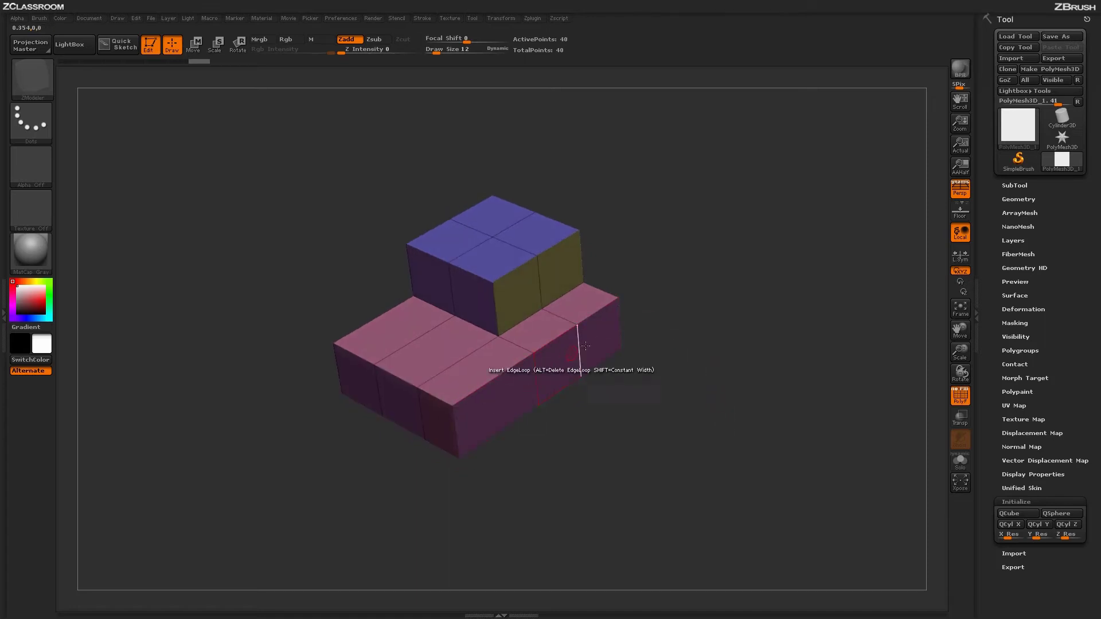
- Mark the three outer side polygons of the pink step as a temporary group and extrude them outward together with QMesh
left_click(508, 397)
left_click(557, 370)
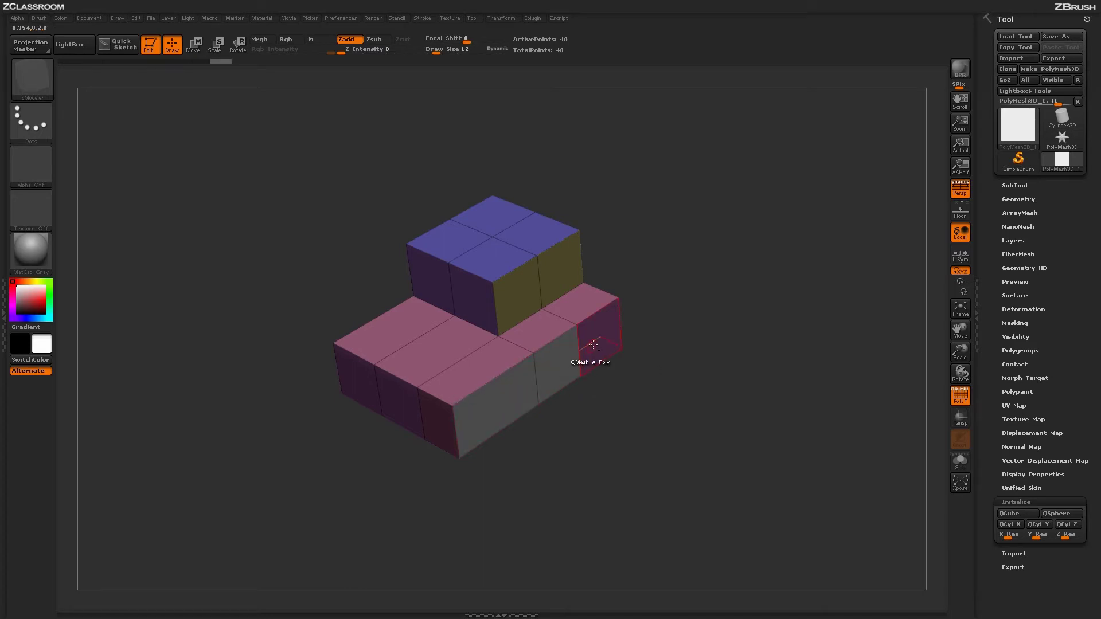
mouse_move(693, 399)
left_mouse_down()
mouse_move(722, 402)
mouse_move(699, 405)
left_mouse_up()
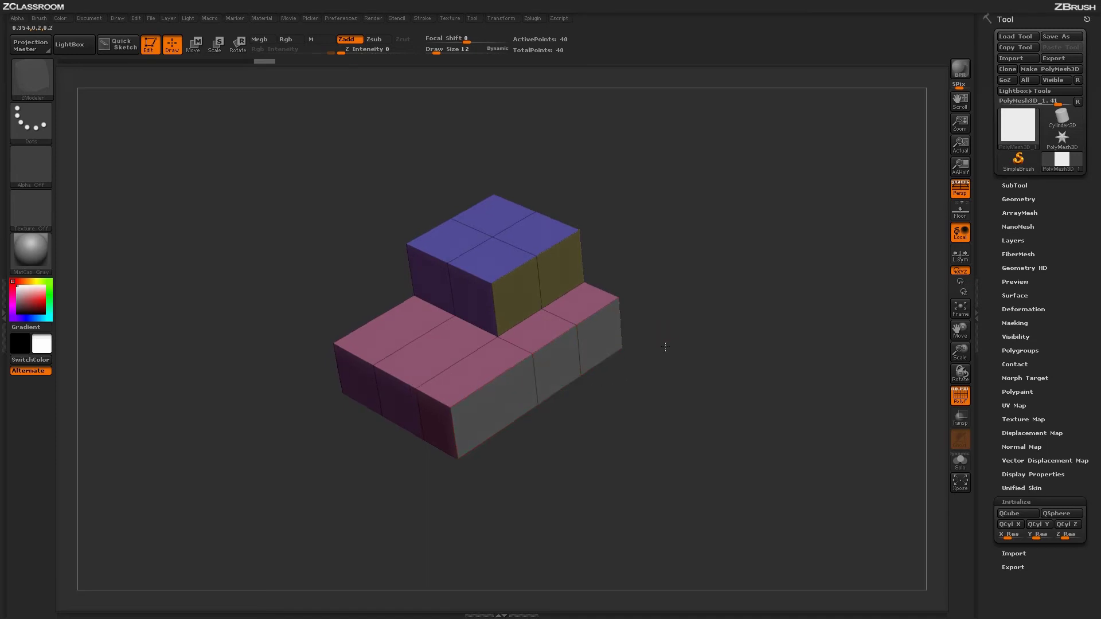
left_click_drag(656, 339, 605, 334)
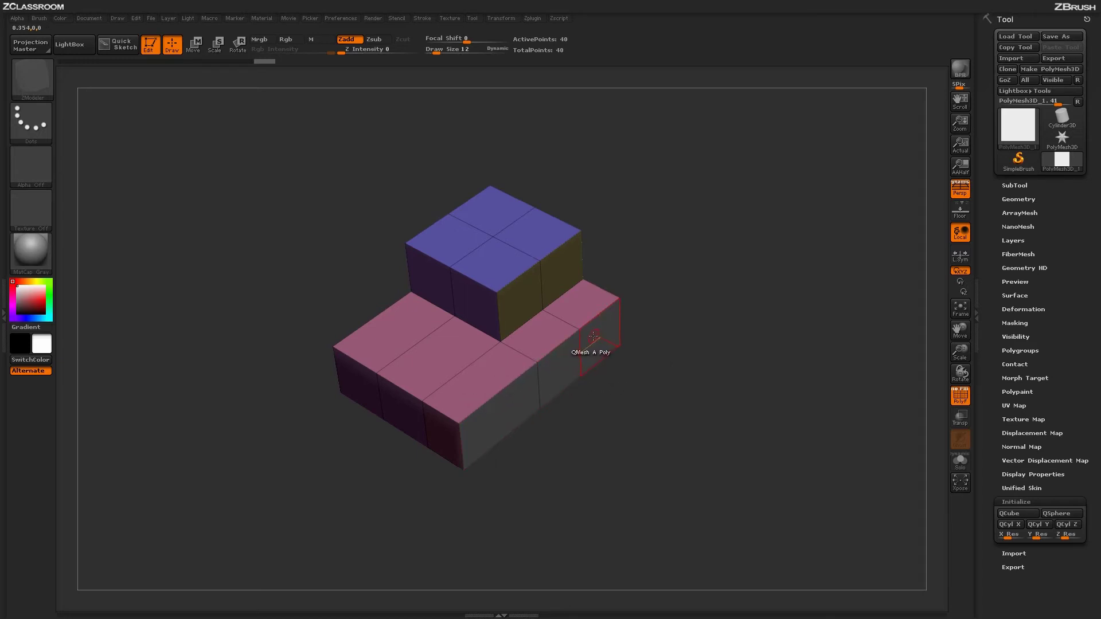
left_click_drag(593, 336, 683, 381)
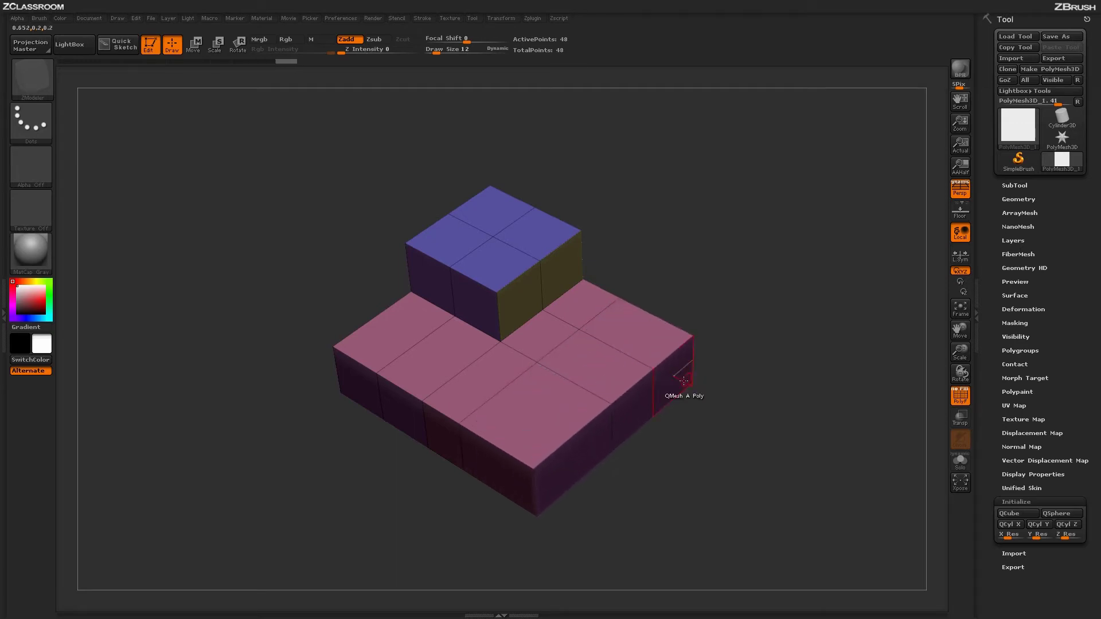
- Insert edge loops across the pink base, close to its outer edges and beside the blue-topped block
mouse_move(746, 449)
left_mouse_down()
mouse_move(771, 435)
mouse_move(787, 404)
mouse_move(794, 445)
mouse_move(783, 456)
mouse_move(731, 450)
left_mouse_up()
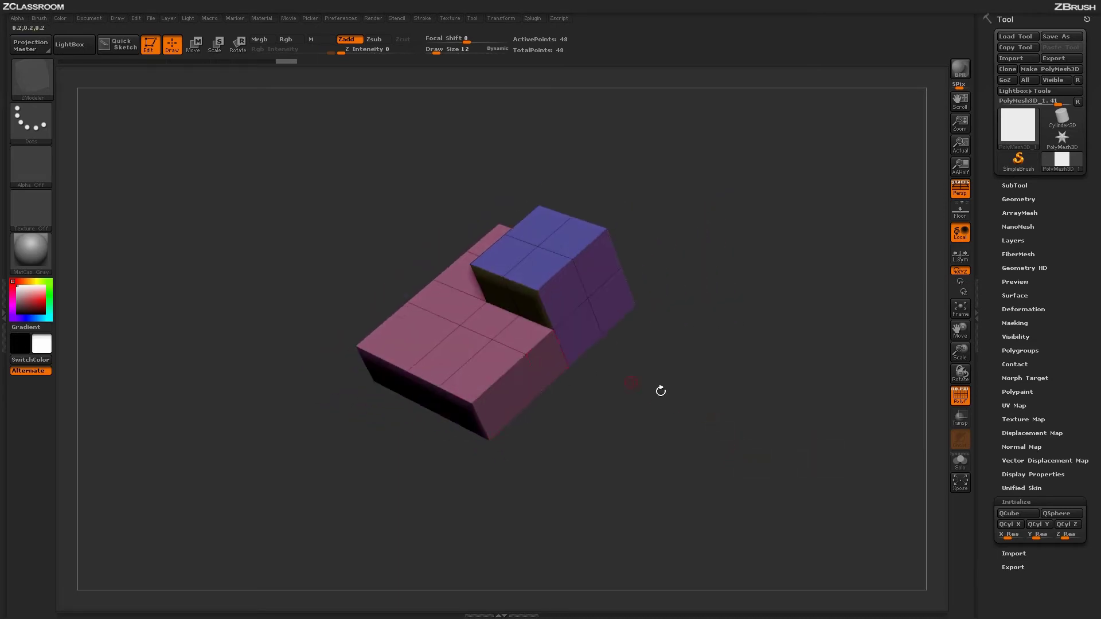
left_click_drag(661, 391, 706, 315)
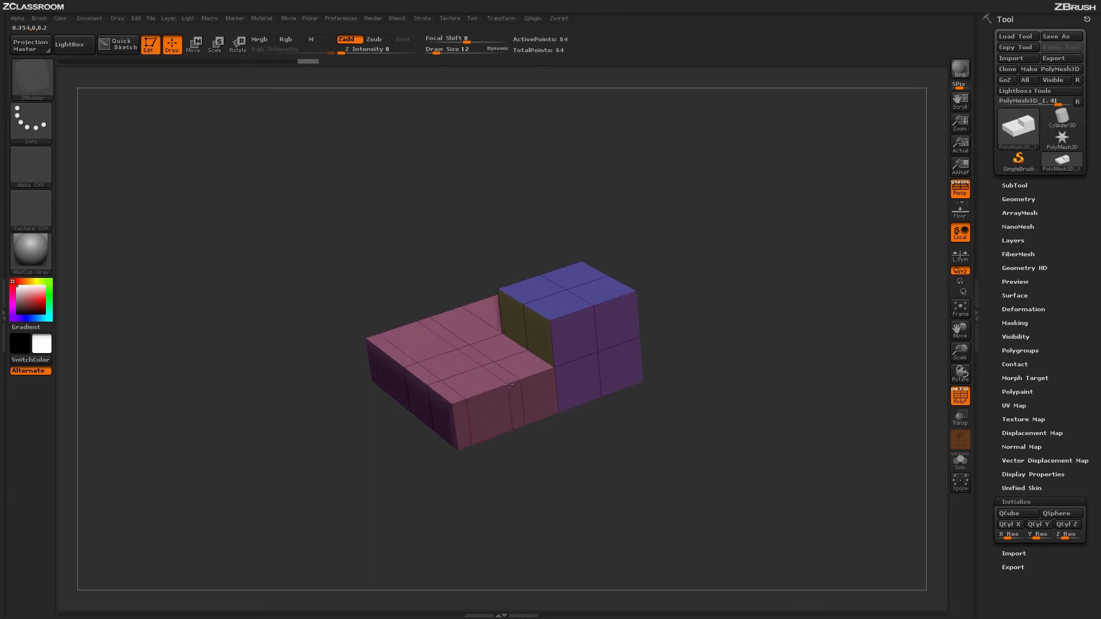
mouse_move(733, 349)
left_mouse_down()
mouse_move(747, 310)
mouse_move(715, 362)
left_mouse_up()
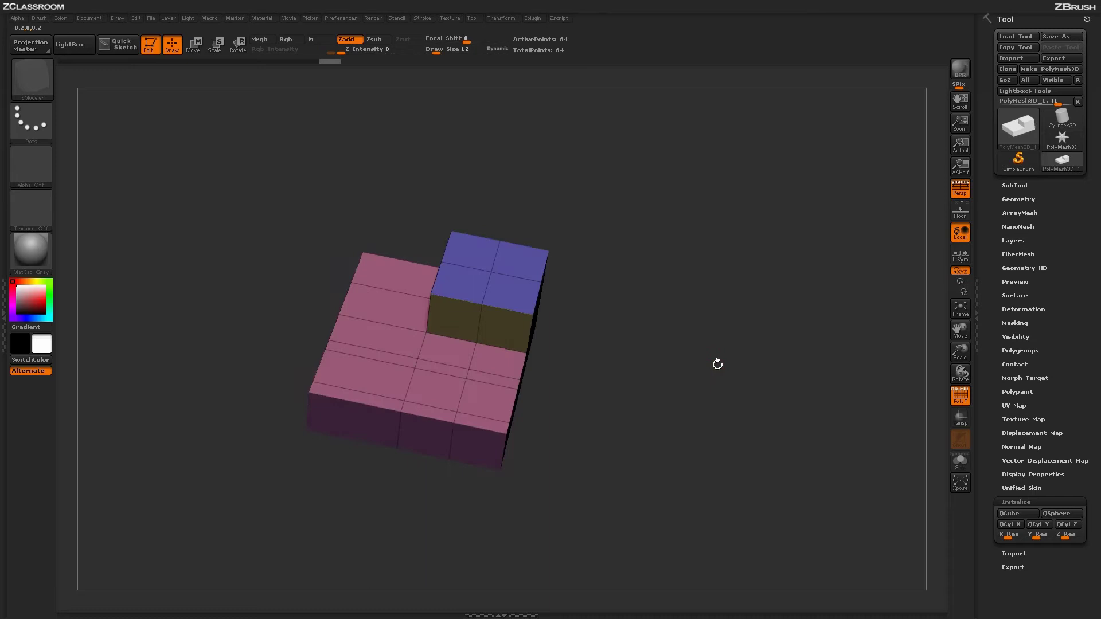
left_click(497, 421)
left_click(335, 389)
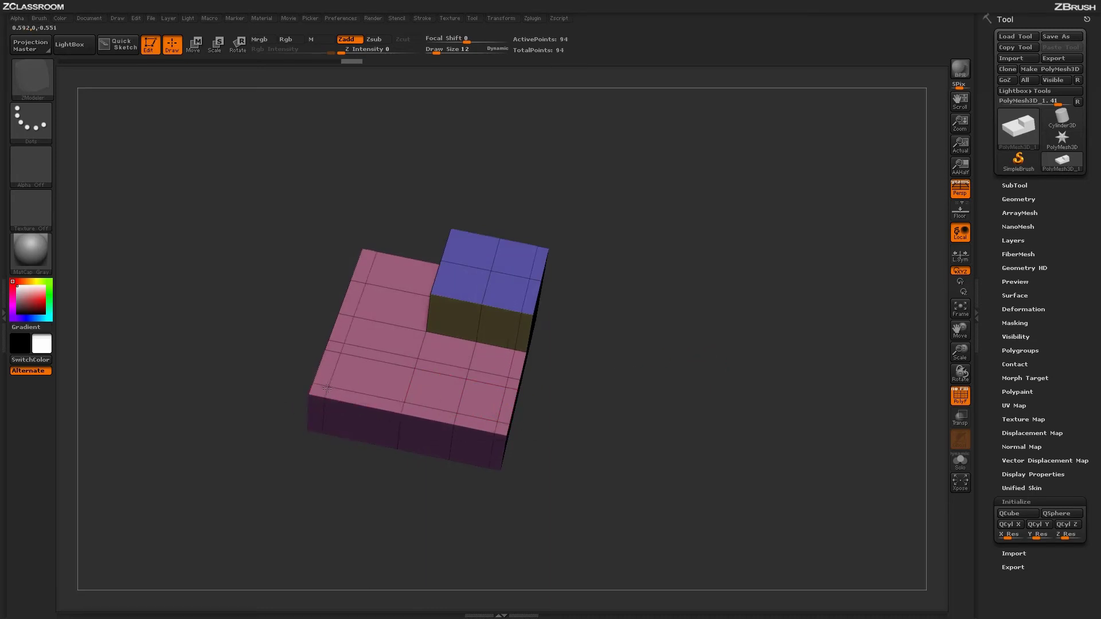
left_click(331, 373)
left_click_drag(620, 391, 581, 283)
left_click(398, 354)
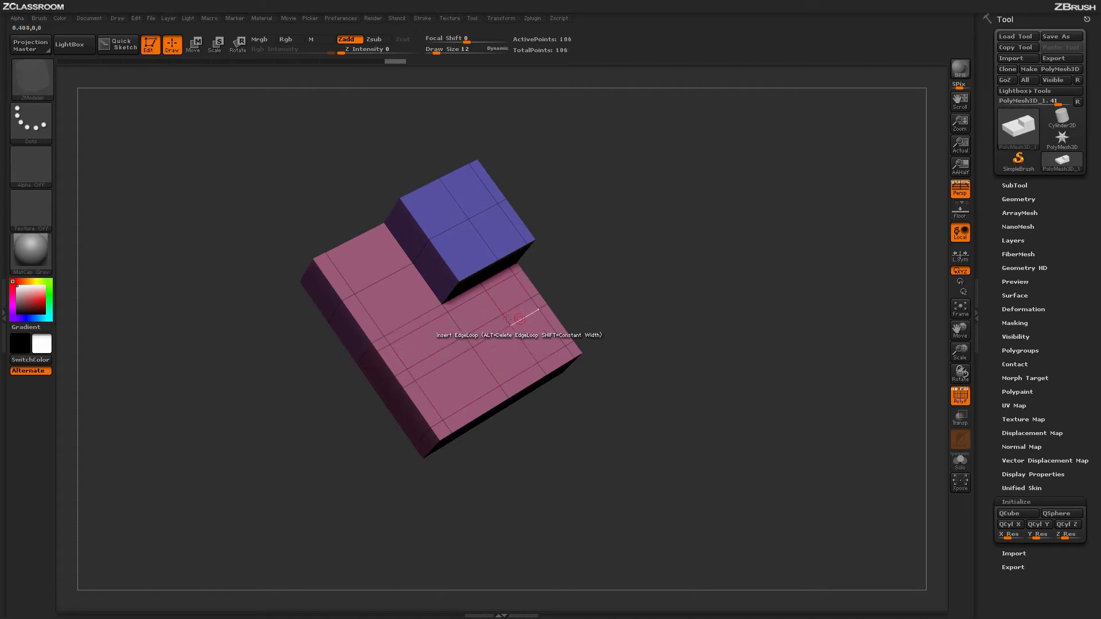
- Mark the inner top polygons of the base's wider half as a temporary group and extrude them upward into a tall tower
left_click_drag(452, 385, 524, 326)
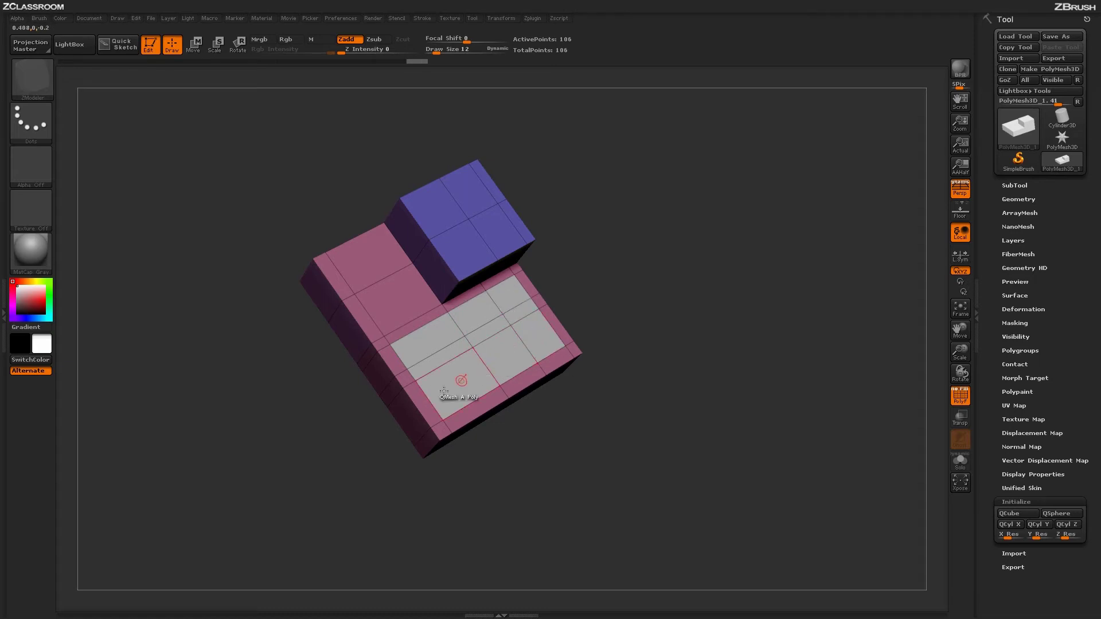
left_click_drag(676, 418, 610, 347)
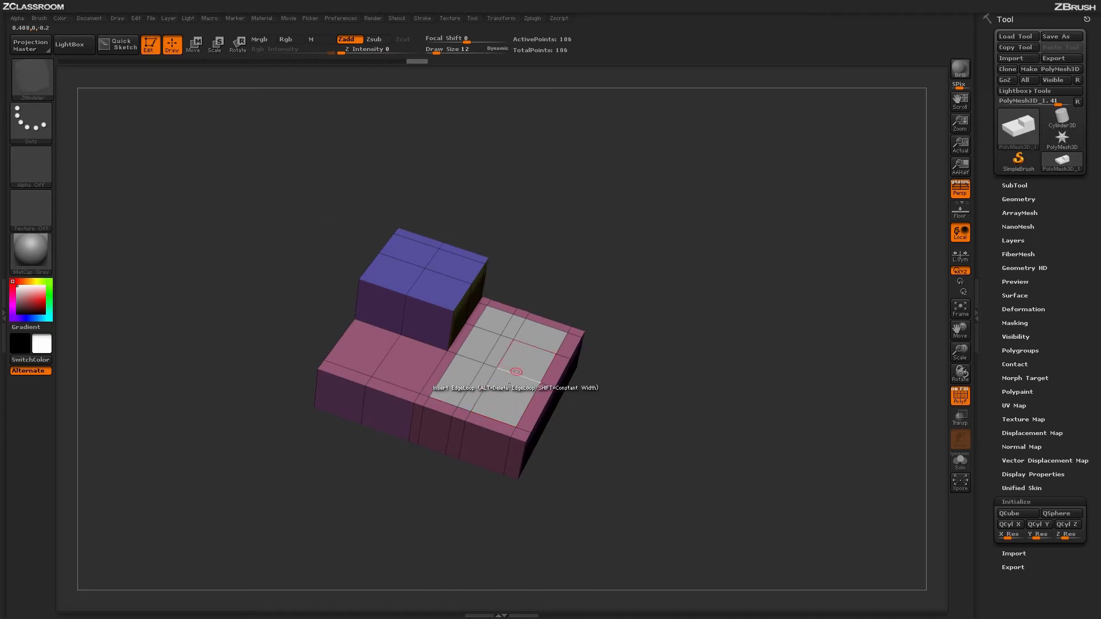
left_click_drag(505, 396, 685, 40)
- Extend the base outward with QMesh on its two flush sides around the blue-topped block, using a temporary group for each row of side polygons
mouse_move(713, 326)
left_mouse_down()
mouse_move(706, 282)
mouse_move(716, 265)
mouse_move(694, 339)
mouse_move(713, 309)
mouse_move(699, 319)
mouse_move(713, 318)
left_mouse_up()
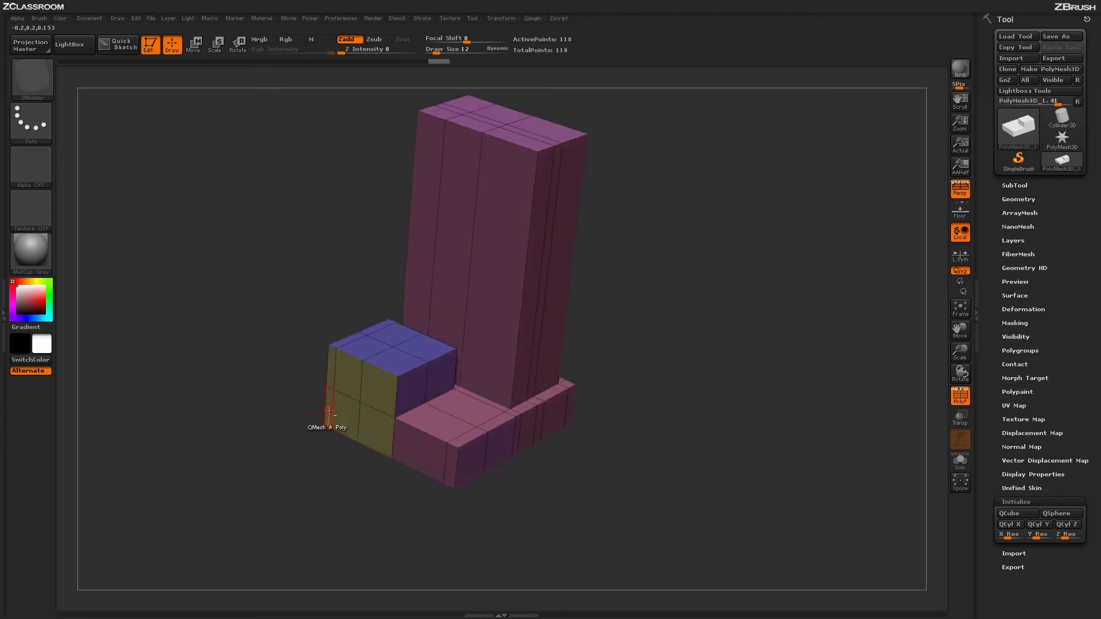
left_click_drag(346, 416, 396, 475)
left_click_drag(608, 373, 469, 397)
left_click_drag(387, 440, 277, 343)
left_click_drag(640, 377, 660, 376)
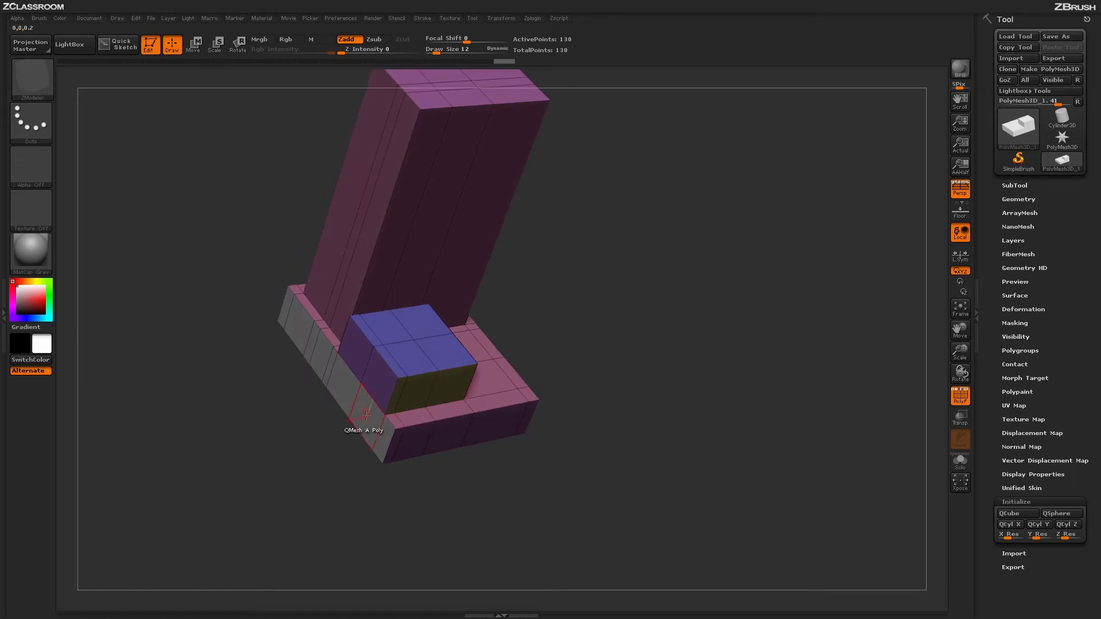
left_click_drag(343, 424, 313, 410)
- Insert edge loops across the blue-topped block and extrude a small box upward from its top
left_click_drag(545, 367, 712, 327)
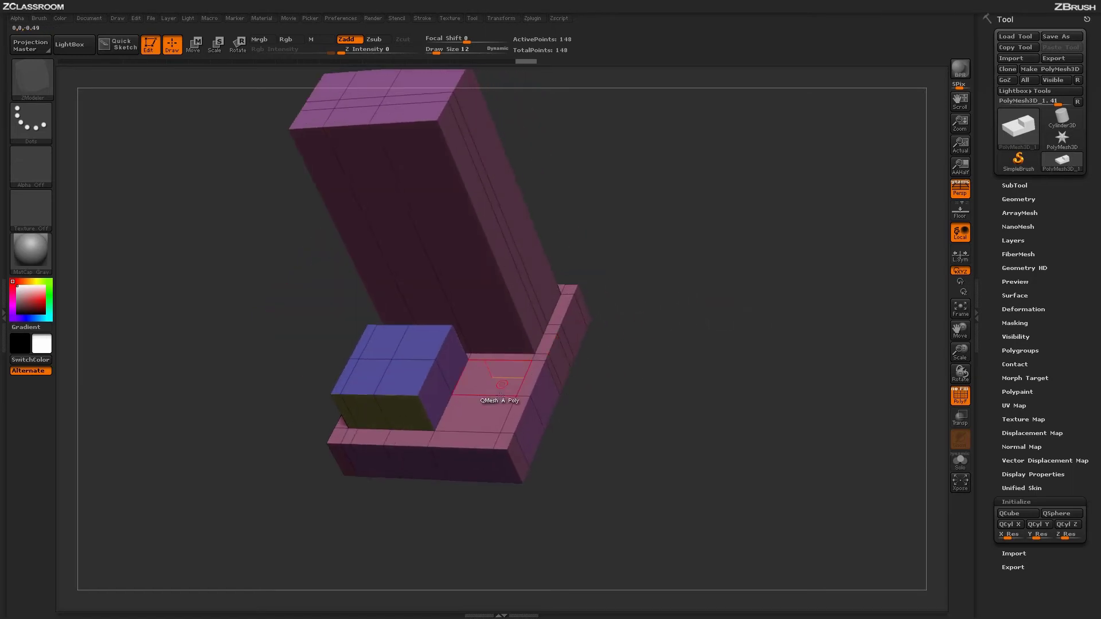
left_click(499, 401)
left_click(522, 383)
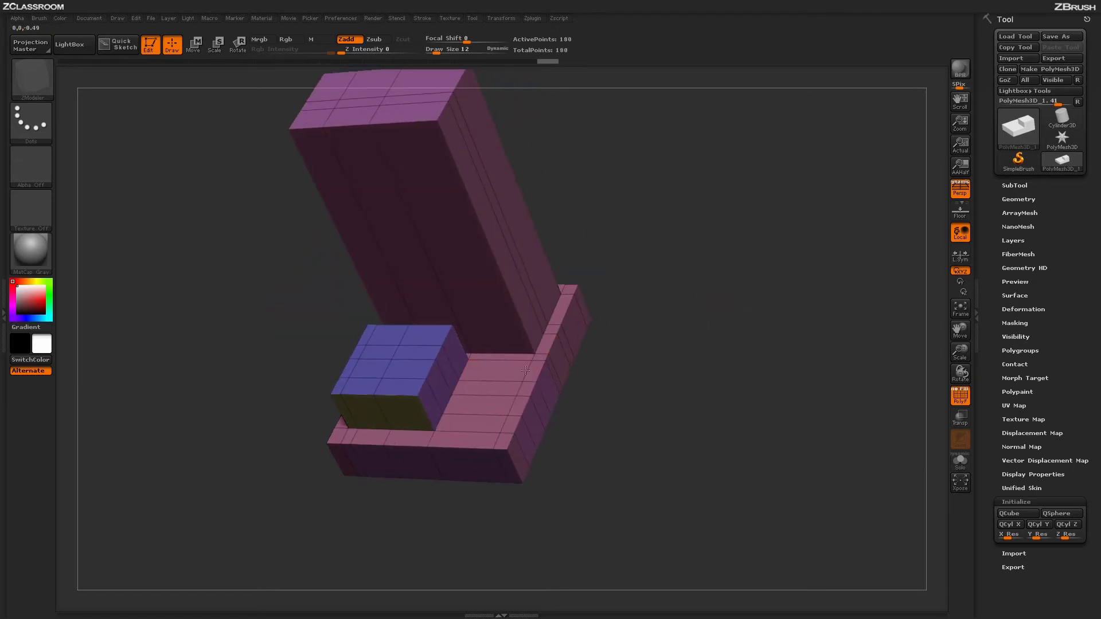
left_click_drag(740, 278, 487, 324)
left_click(373, 370)
- Insert edge loops along the tower's top edges and extrude marked top polygons upward into two stepped tiers
left_click_drag(613, 331, 664, 303)
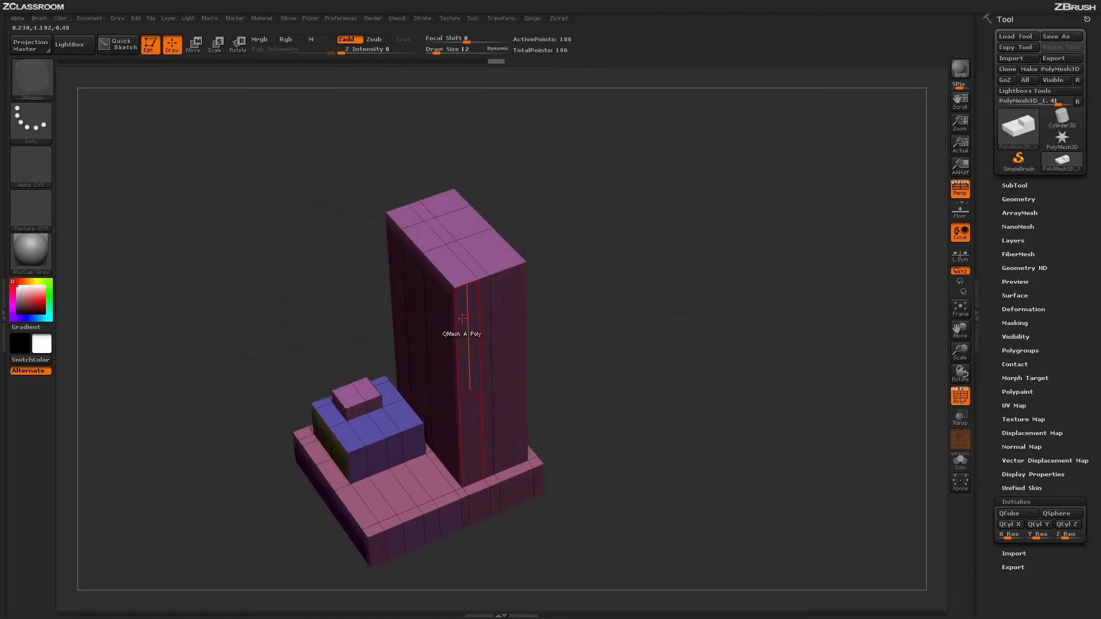
left_click(466, 284)
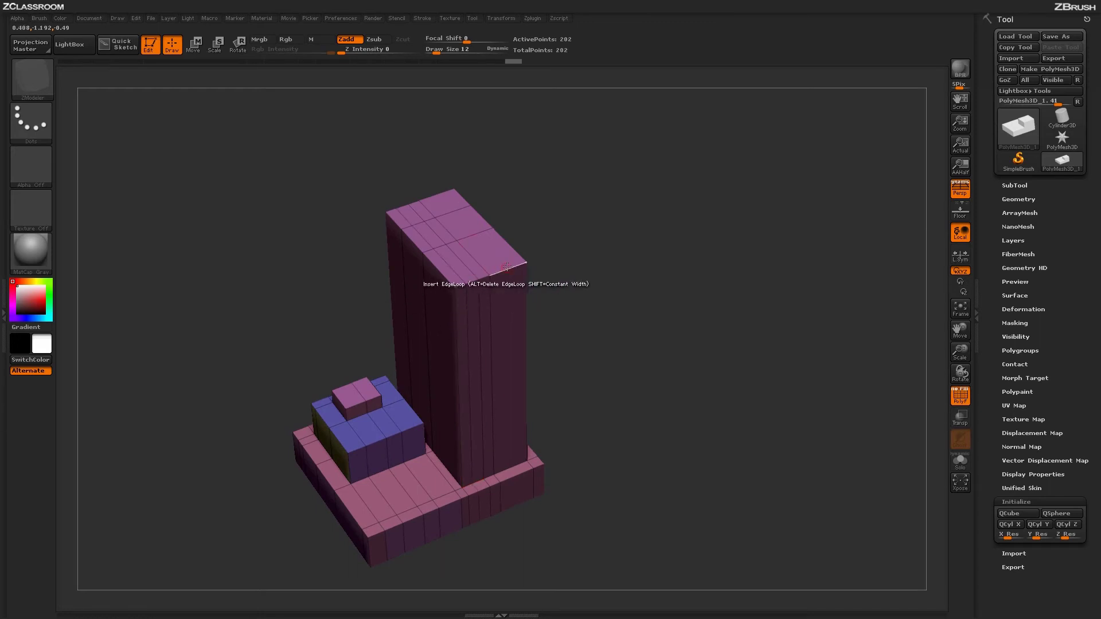
left_click_drag(536, 237, 523, 177)
left_click(356, 251)
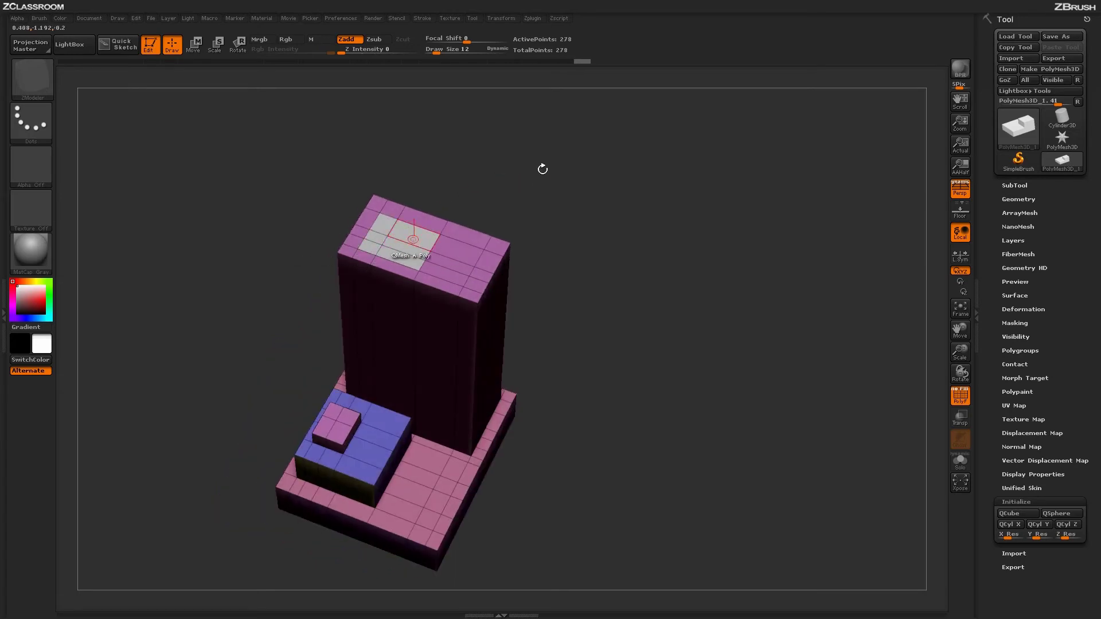
left_click_drag(413, 239, 413, 177)
left_click_drag(550, 183, 522, 183)
mouse_move(591, 155)
left_mouse_down()
mouse_move(602, 147)
mouse_move(551, 195)
mouse_move(654, 145)
mouse_move(642, 136)
mouse_move(468, 272)
left_mouse_up()
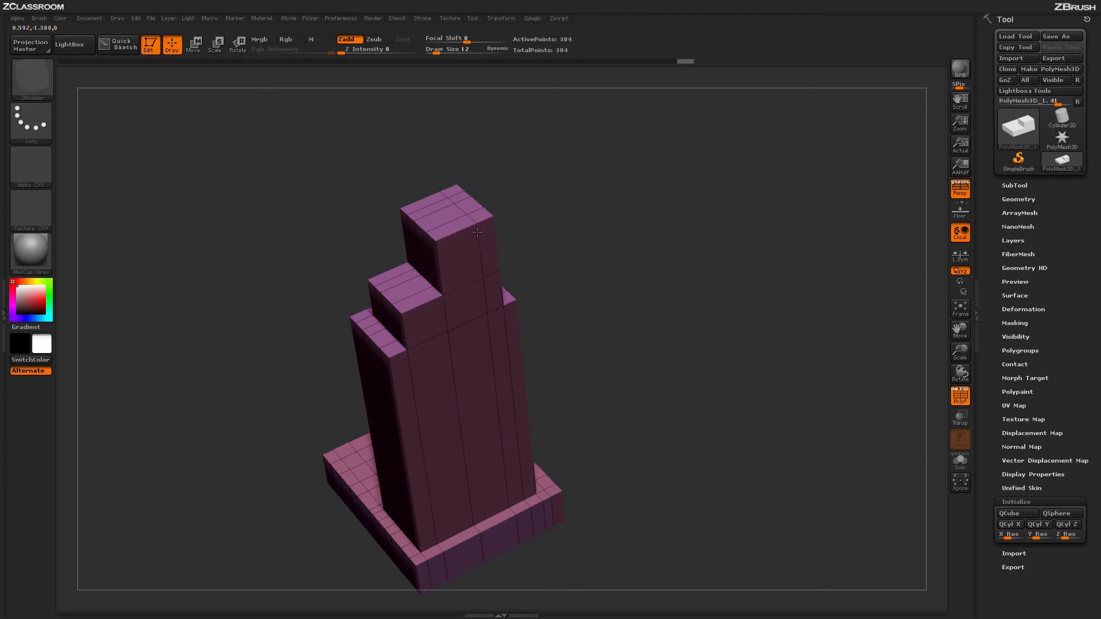
- Add edge loops around the highest tier's top and push its inner polygons down into a recess, then extrude a small block on the lower tier
left_click_drag(477, 232, 519, 240)
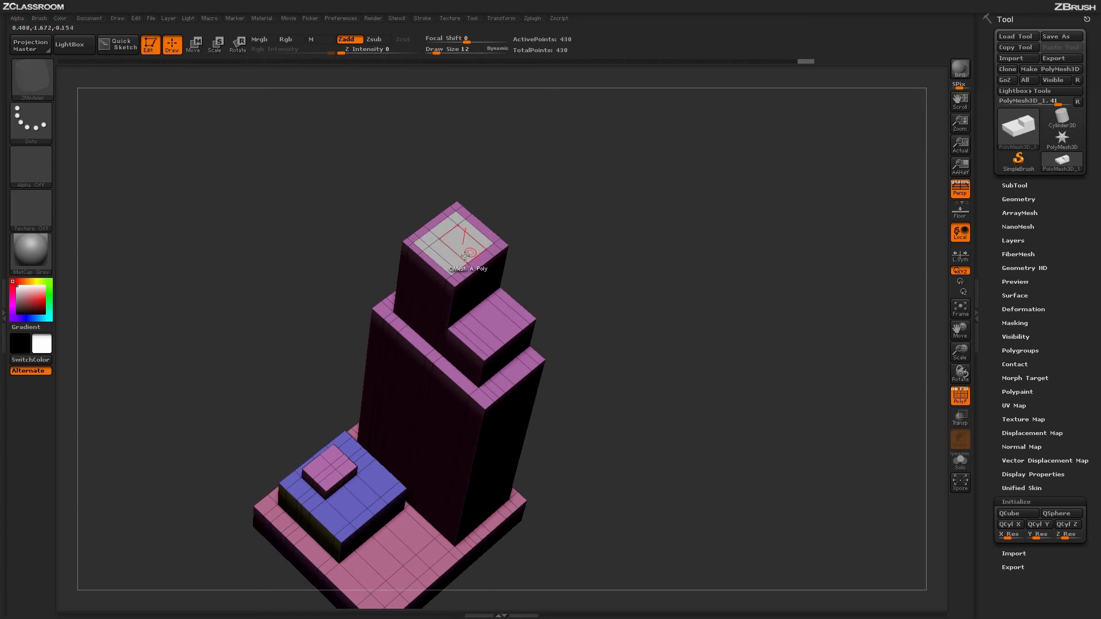
left_click_drag(466, 255, 467, 289)
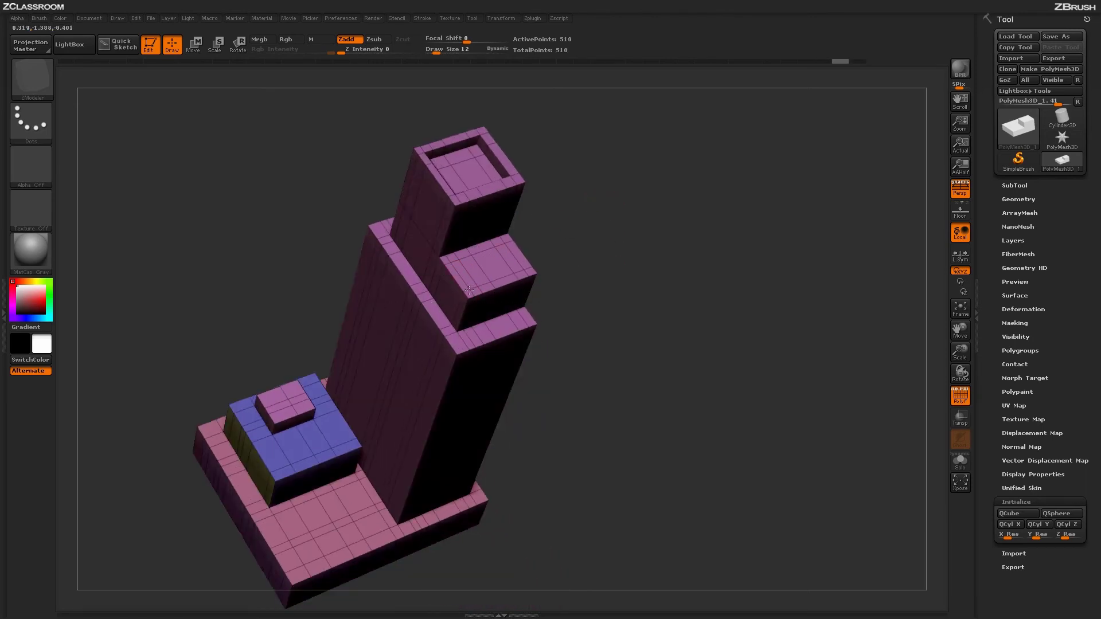
left_click_drag(606, 259, 643, 240)
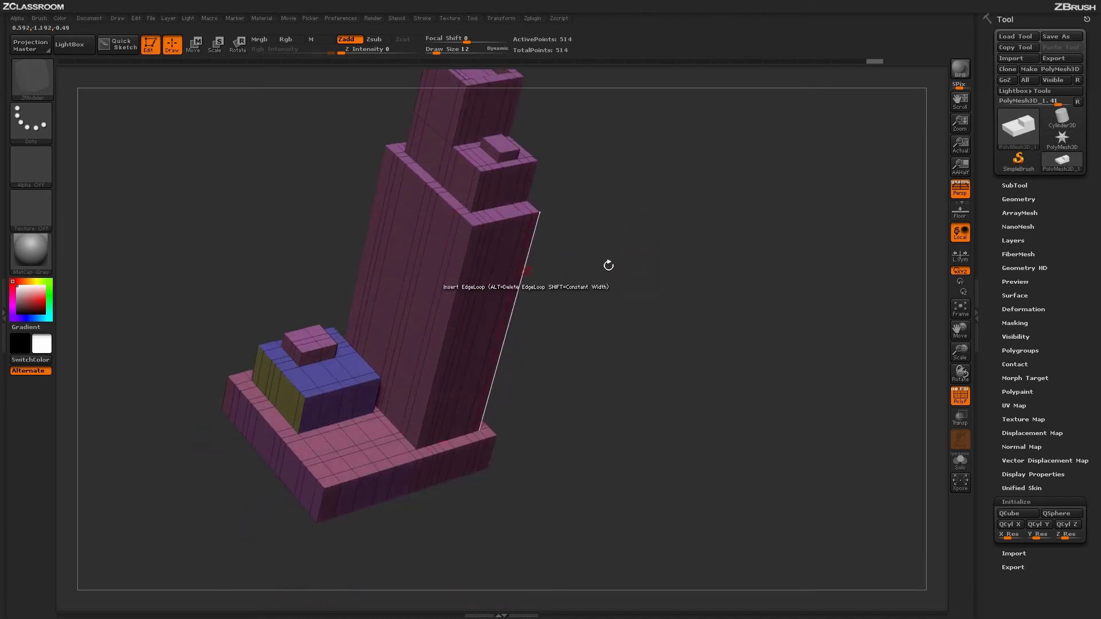
- Insert edge loops around the tower and extrude the marked inner polygons of its broad face outward as a thin panel
left_click_drag(555, 283, 595, 264)
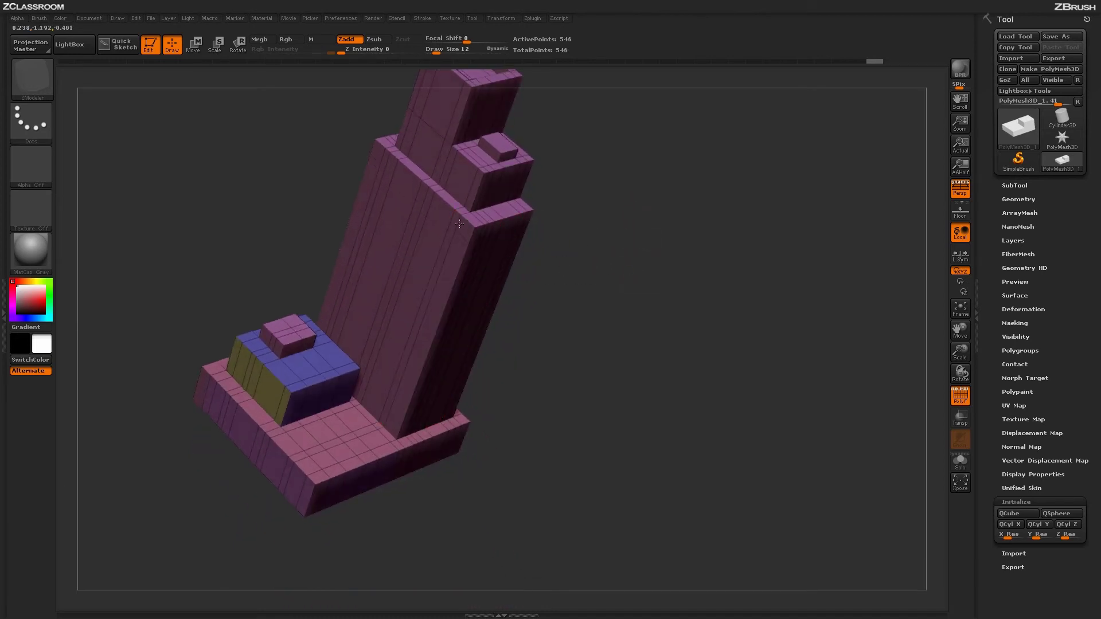
left_click_drag(635, 211, 628, 218)
left_click_drag(412, 406, 409, 401)
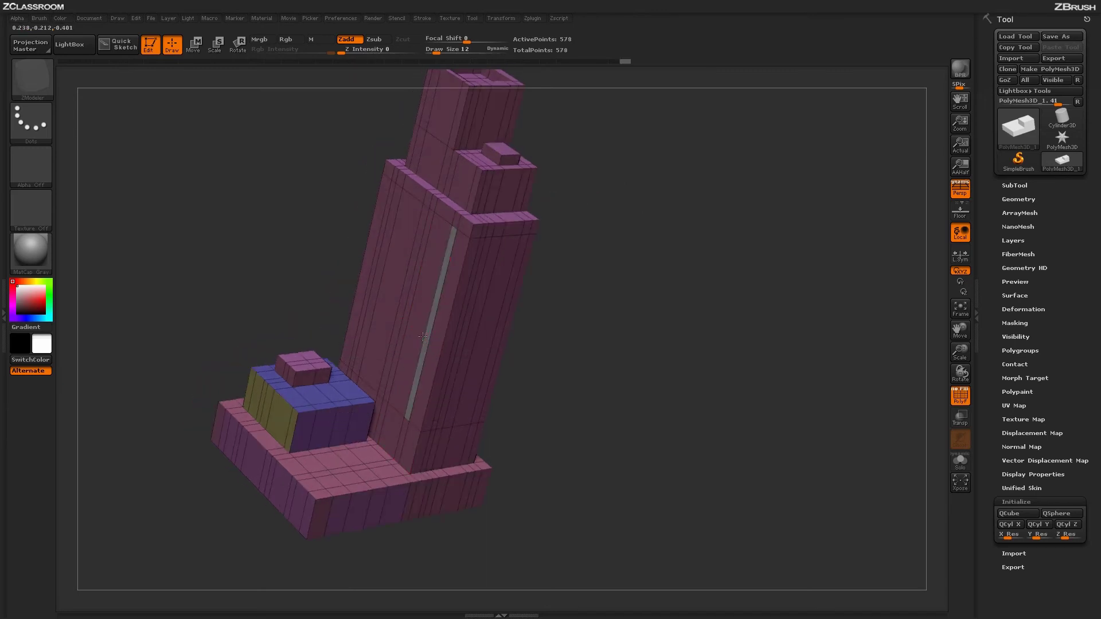
left_click_drag(428, 340, 413, 318)
left_click_drag(631, 286, 458, 259)
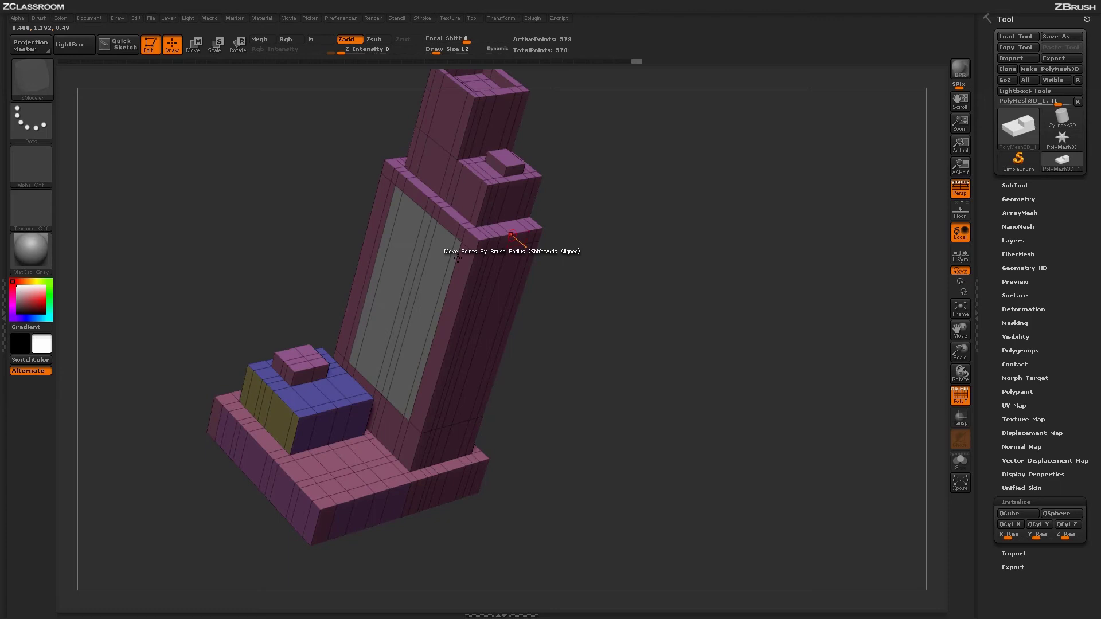
left_click(421, 304)
- Mark a rectangular strip of base polygons beside the blue-topped block and extrude it upward into a low box
left_click_drag(677, 295, 528, 327)
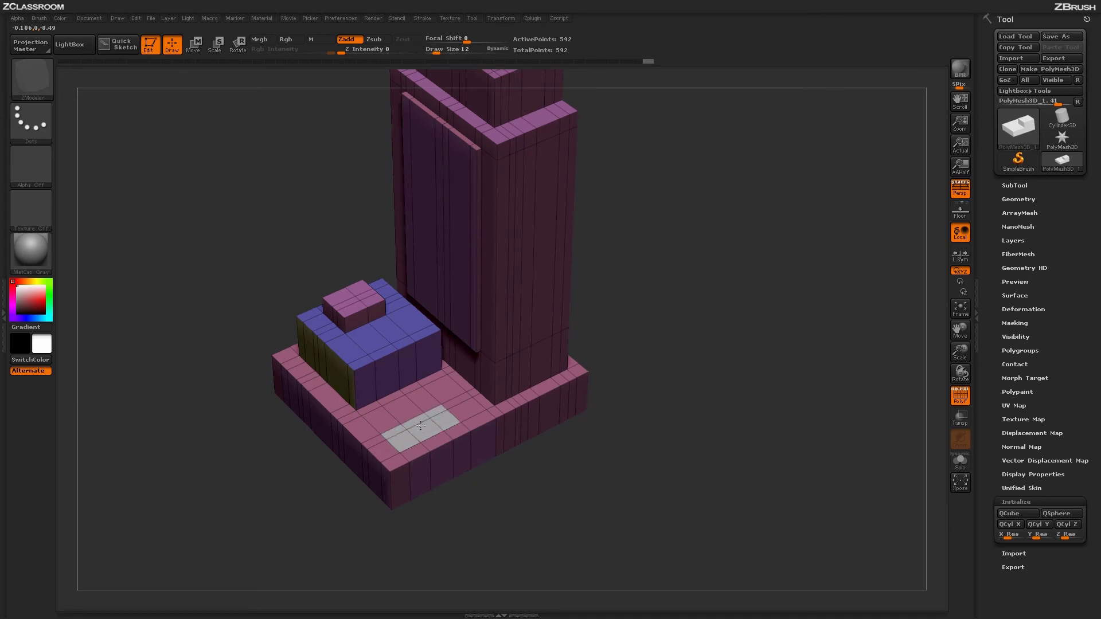
left_click_drag(636, 296, 533, 338)
left_click_drag(425, 433, 428, 410)
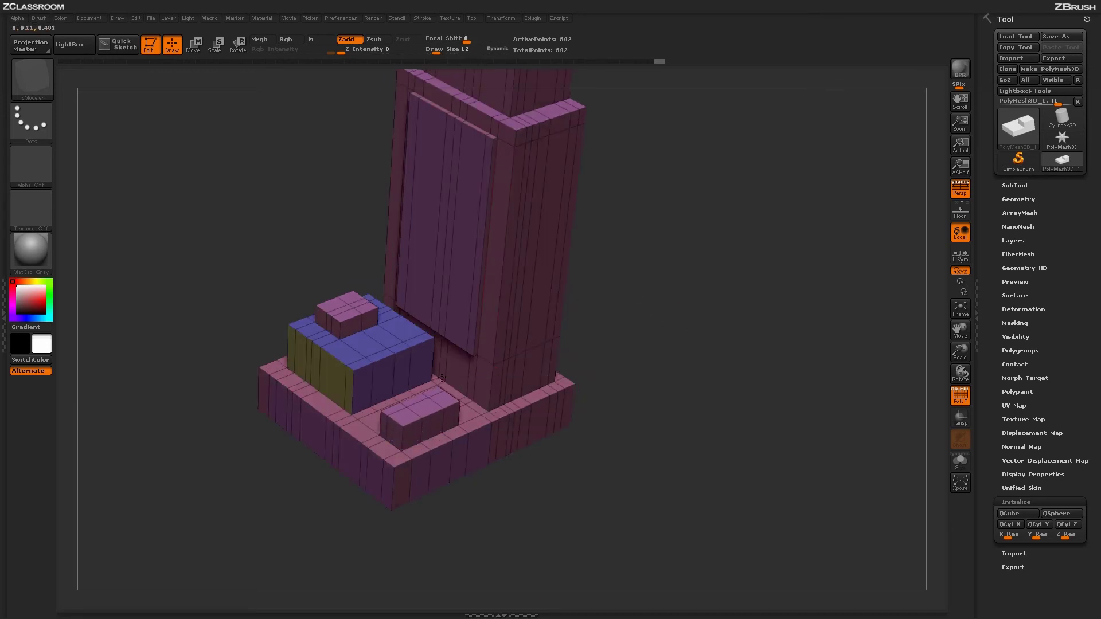
- Insert edge loops across the low box and extrude a tiny block upward from its top
left_click_drag(631, 321, 717, 304)
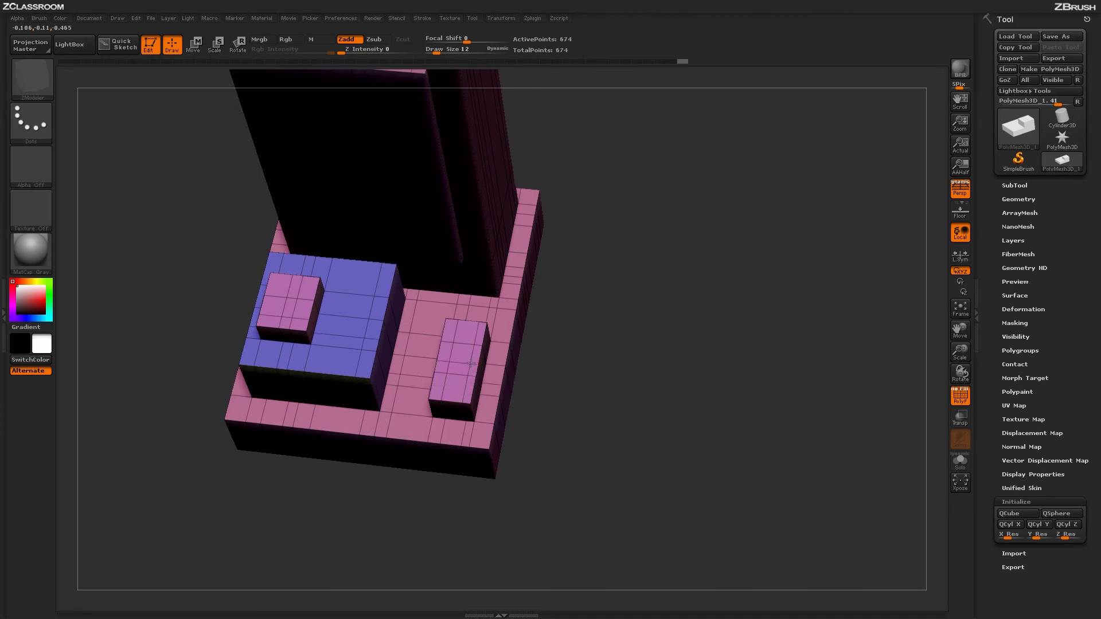
left_click_drag(558, 311, 464, 363)
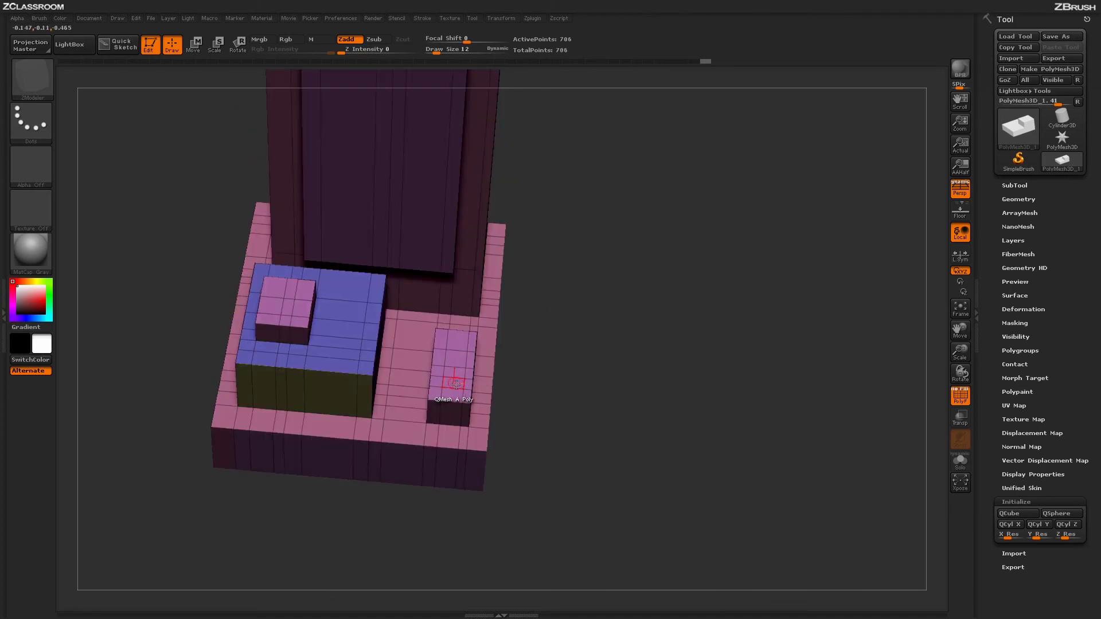
right_click_drag(457, 371, 560, 302)
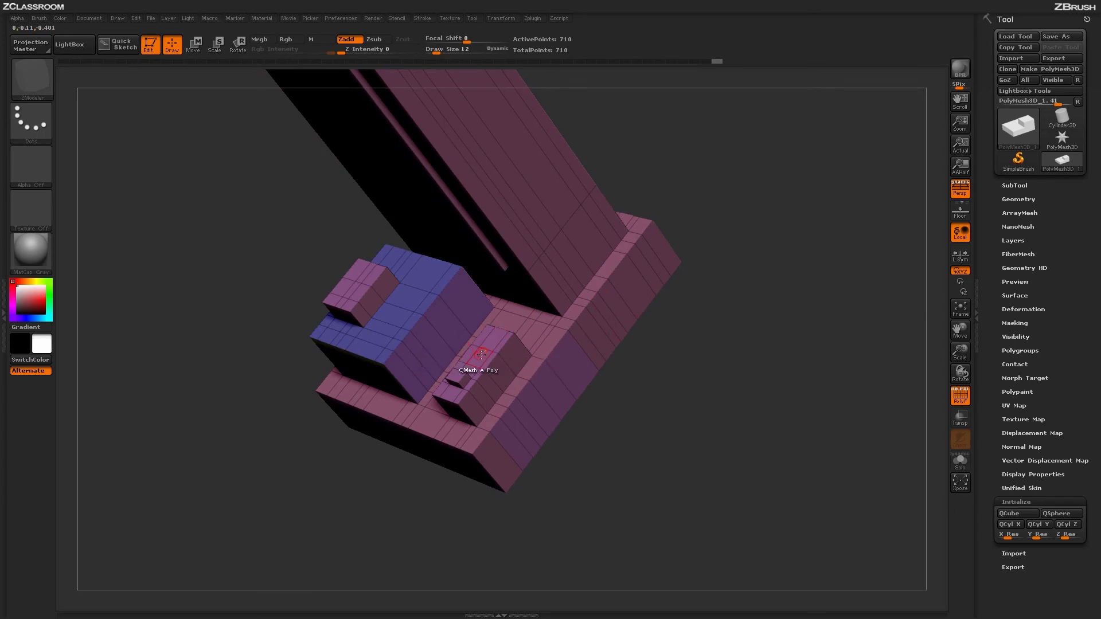
- Build a block against the yellow side, flush with the base's edge, and extend that side of the base outward with QMesh
mouse_move(744, 274)
left_mouse_down()
mouse_move(716, 312)
mouse_move(712, 274)
left_mouse_up()
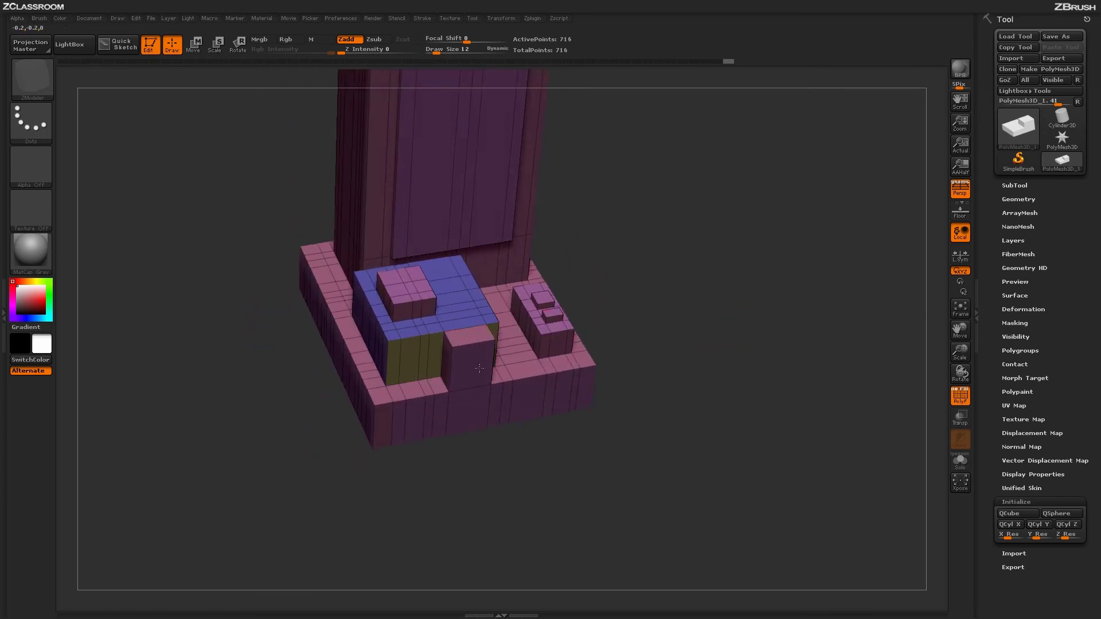
mouse_move(677, 224)
left_mouse_down()
mouse_move(686, 214)
mouse_move(700, 246)
mouse_move(591, 318)
left_mouse_up()
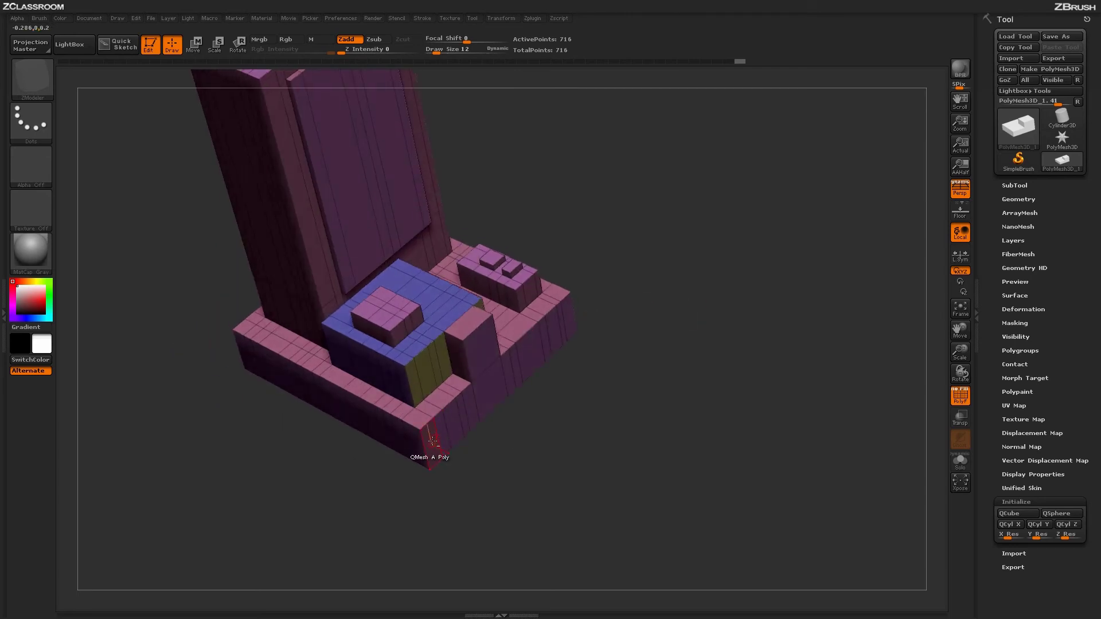
left_click_drag(489, 391, 507, 397)
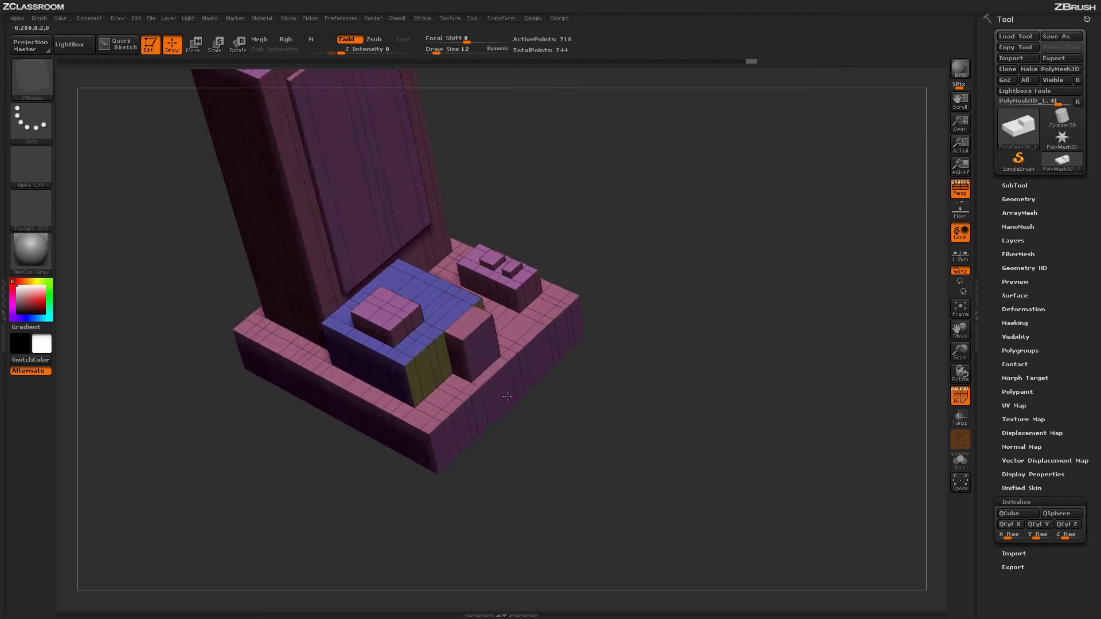
left_click_drag(607, 356, 660, 418)
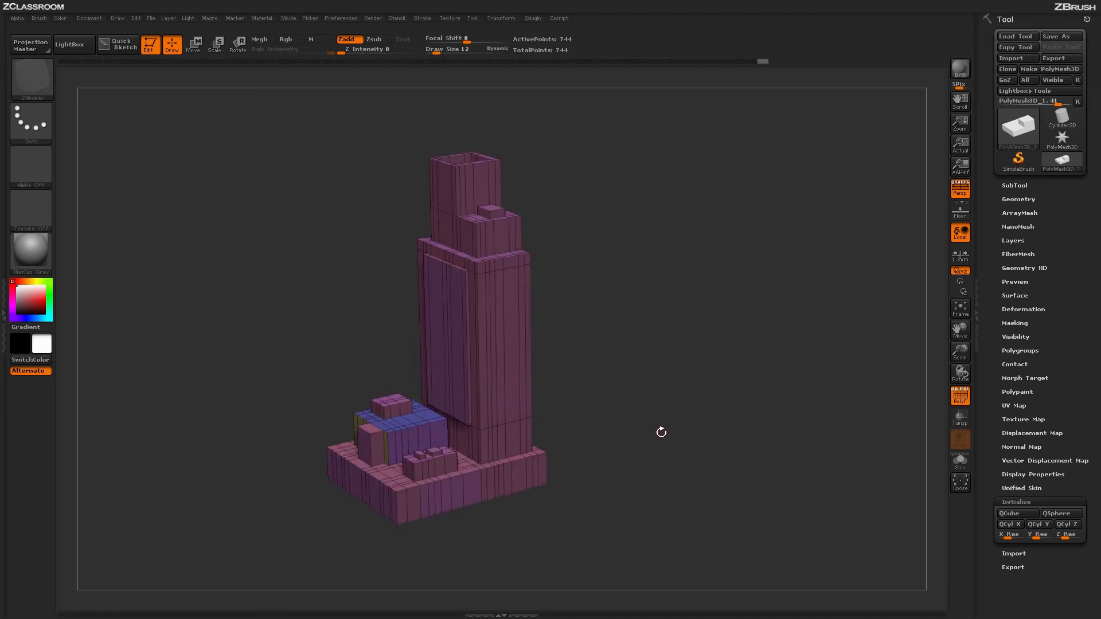
- Switch the active tool to the SmallBuilding_01 model
left_click(1058, 120)
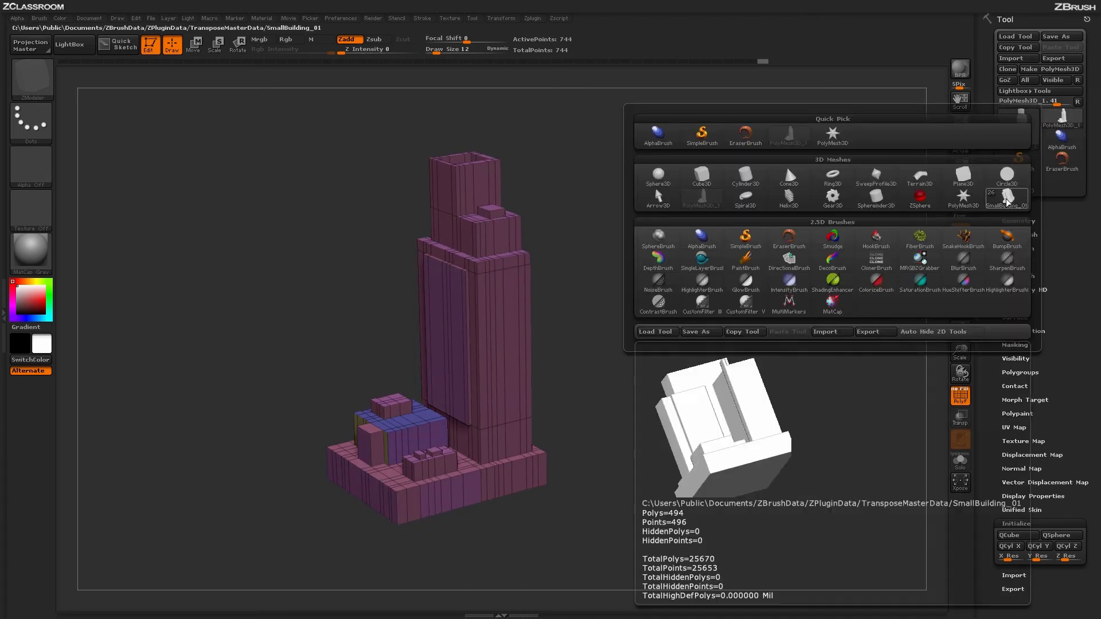
left_click(756, 258)
left_click_drag(752, 499, 793, 360, "alt")
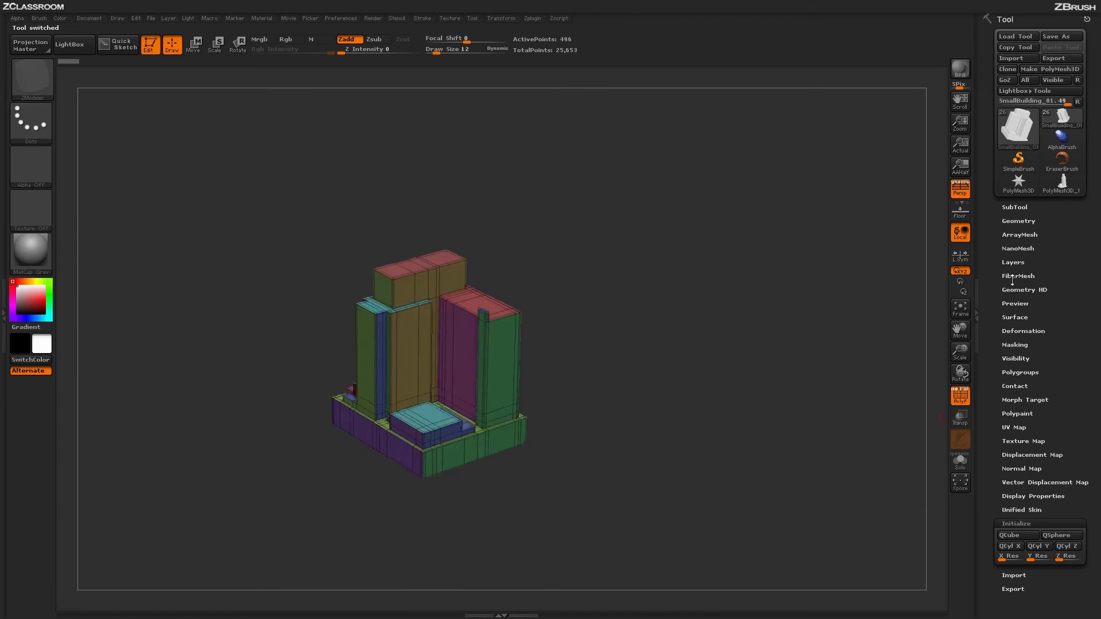
- Expand the list of building subtools and examine SmallBuilding_01 from different angles
left_click(1014, 207)
mouse_move(658, 311)
left_mouse_down()
mouse_move(638, 347)
mouse_move(652, 321)
left_mouse_up()
left_click_drag(712, 425, 858, 288)
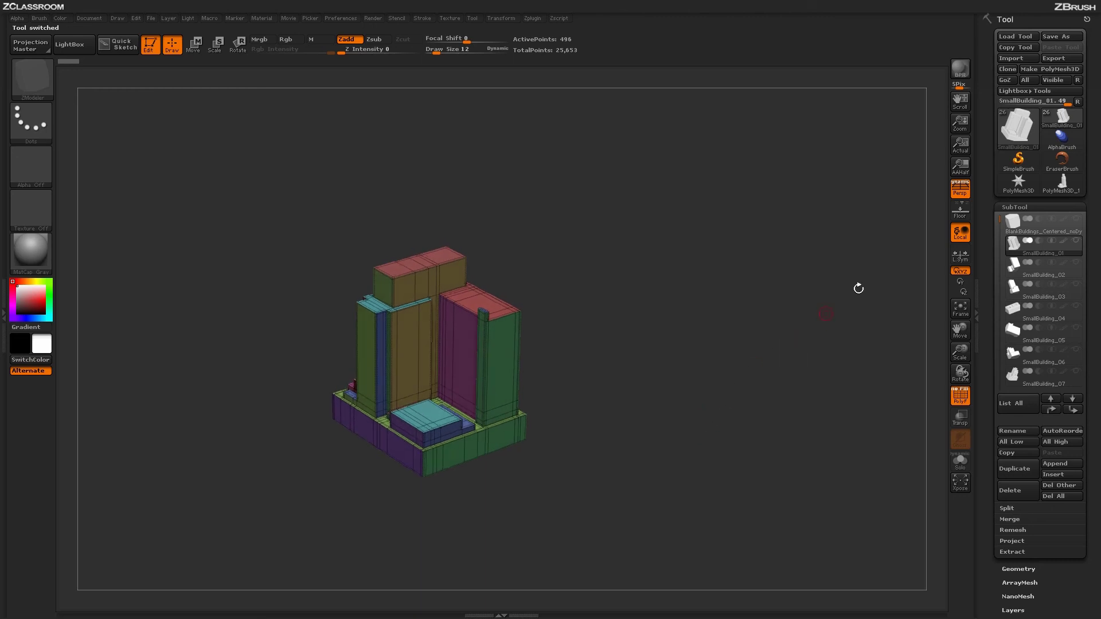
mouse_move(783, 381)
left_mouse_down()
mouse_move(769, 386)
mouse_move(793, 376)
mouse_move(769, 397)
mouse_move(780, 379)
left_mouse_up()
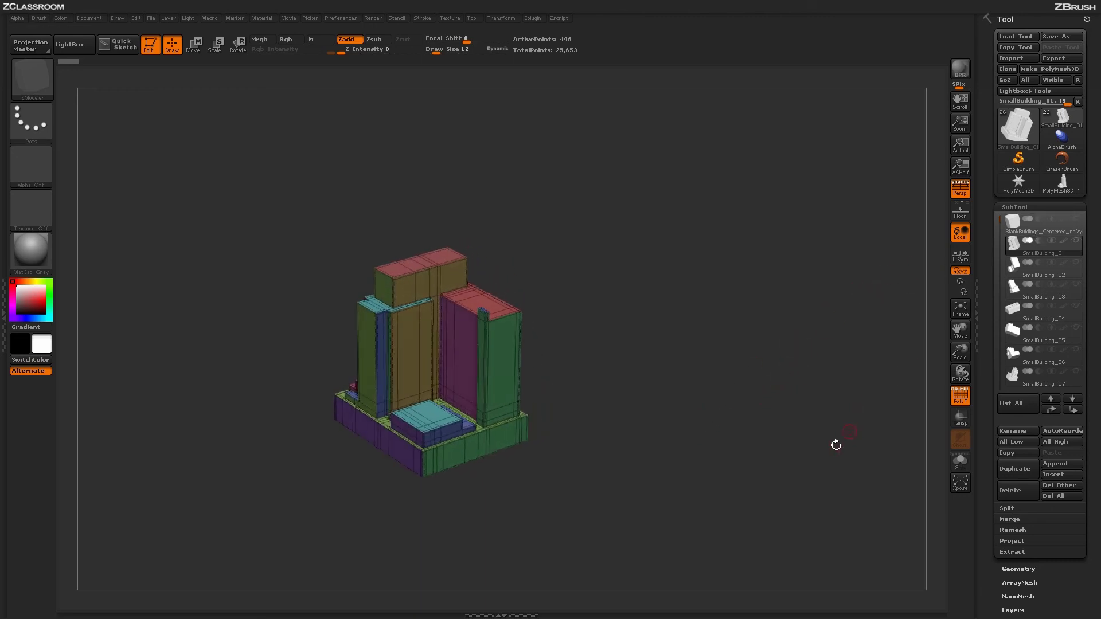
mouse_move(836, 445)
left_mouse_down()
mouse_move(831, 455)
mouse_move(619, 342)
left_mouse_up()
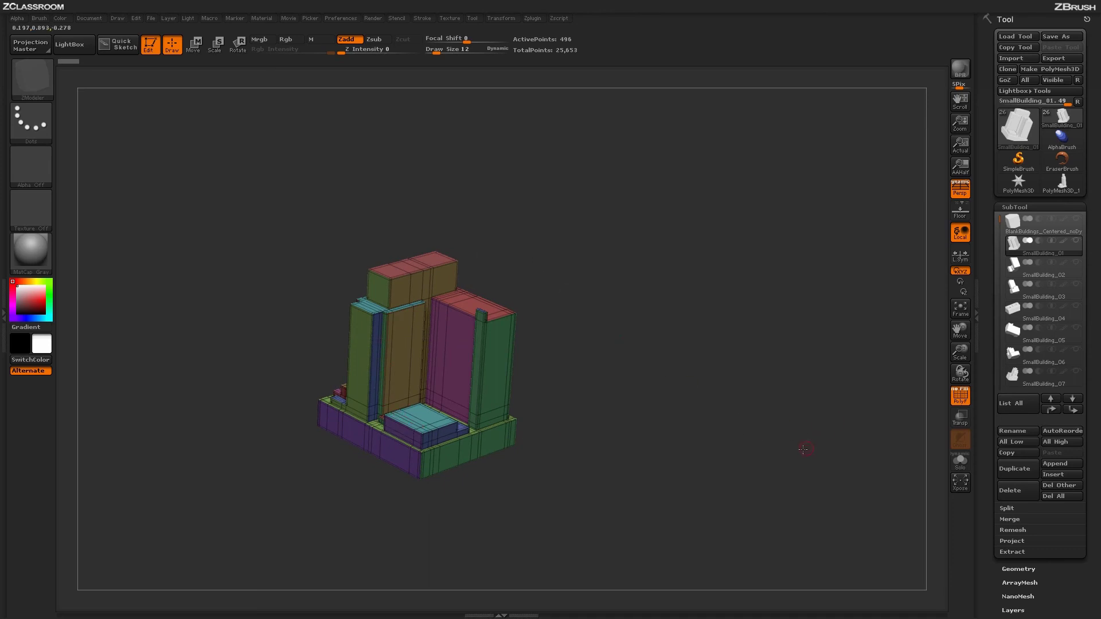
- Examine the small building subtools one after another, from SmallBuilding_01 through to MediumBuilding_01
left_click_drag(803, 450, 813, 447)
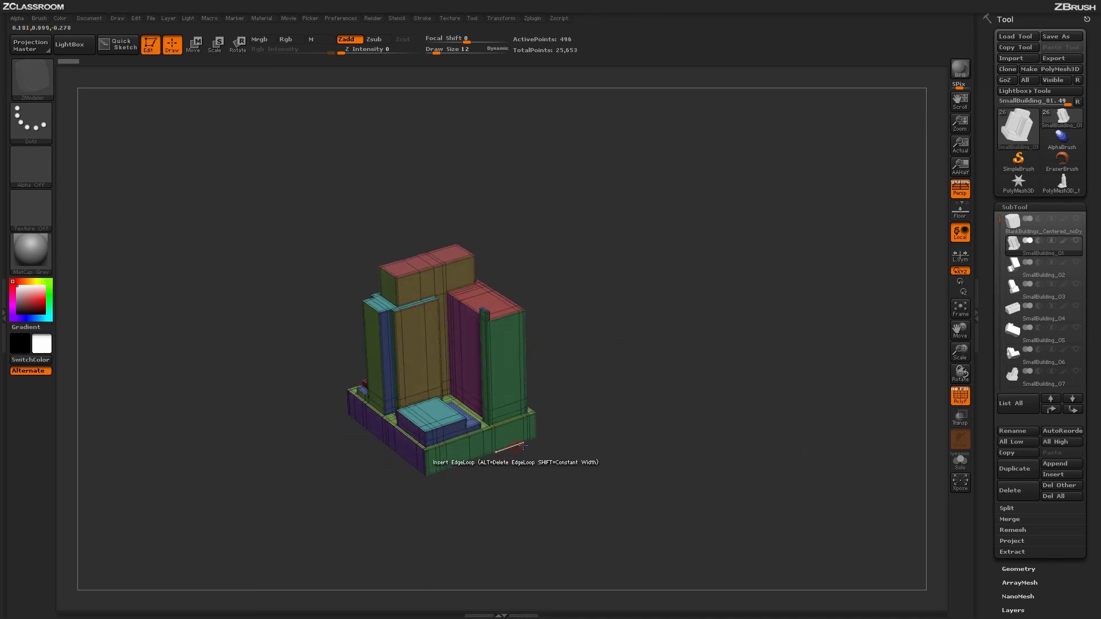
left_click_drag(707, 447, 730, 414)
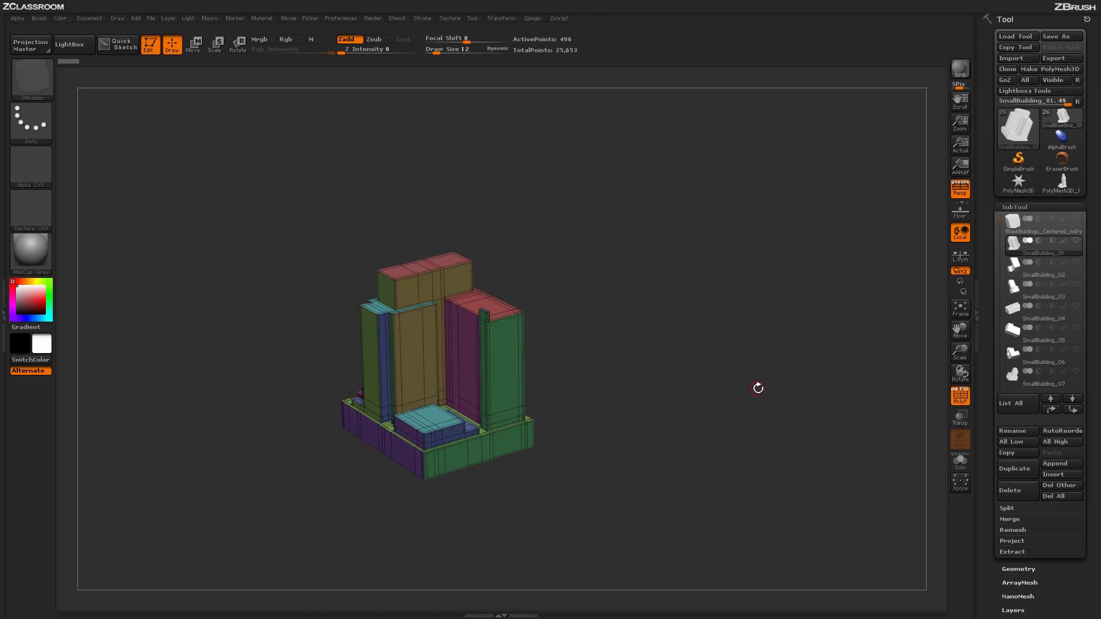
key("Down")
key("Down")
key("Down")
key("Down")
key("Down")
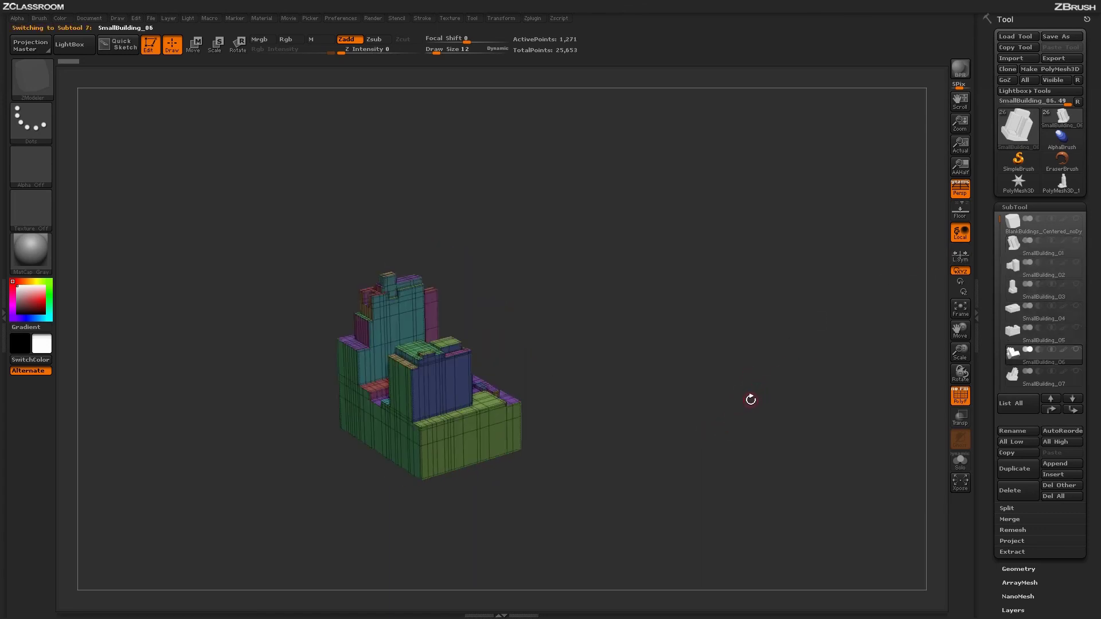
key("Down")
key("Down")
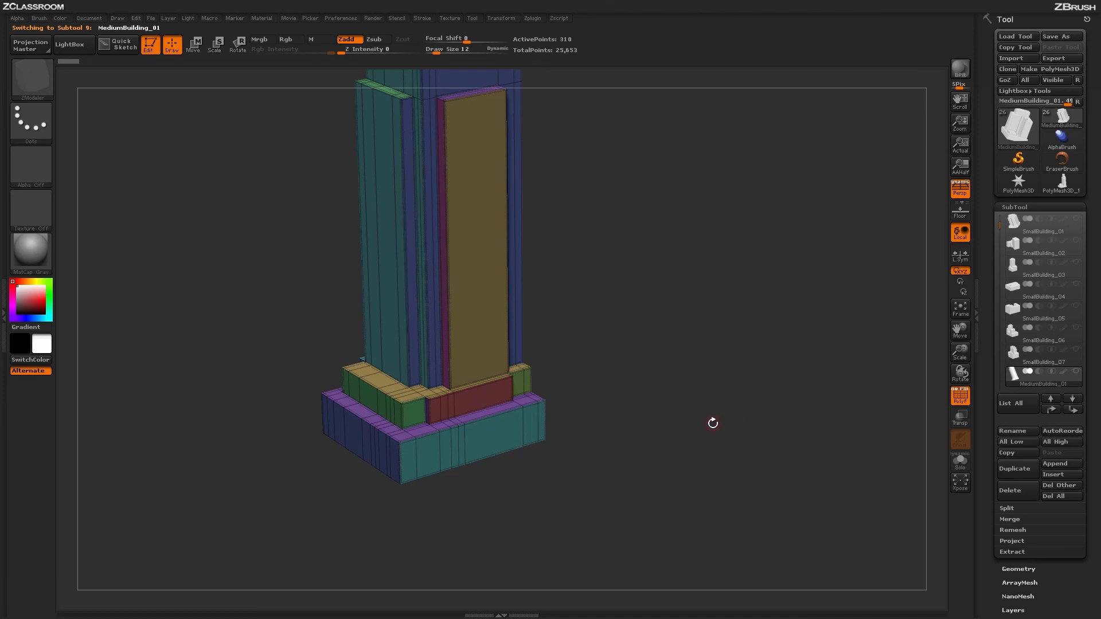
- Examine the medium building subtools in order, from MediumBuilding_01 through to TallBuilding_01
left_click_drag(713, 423, 713, 472)
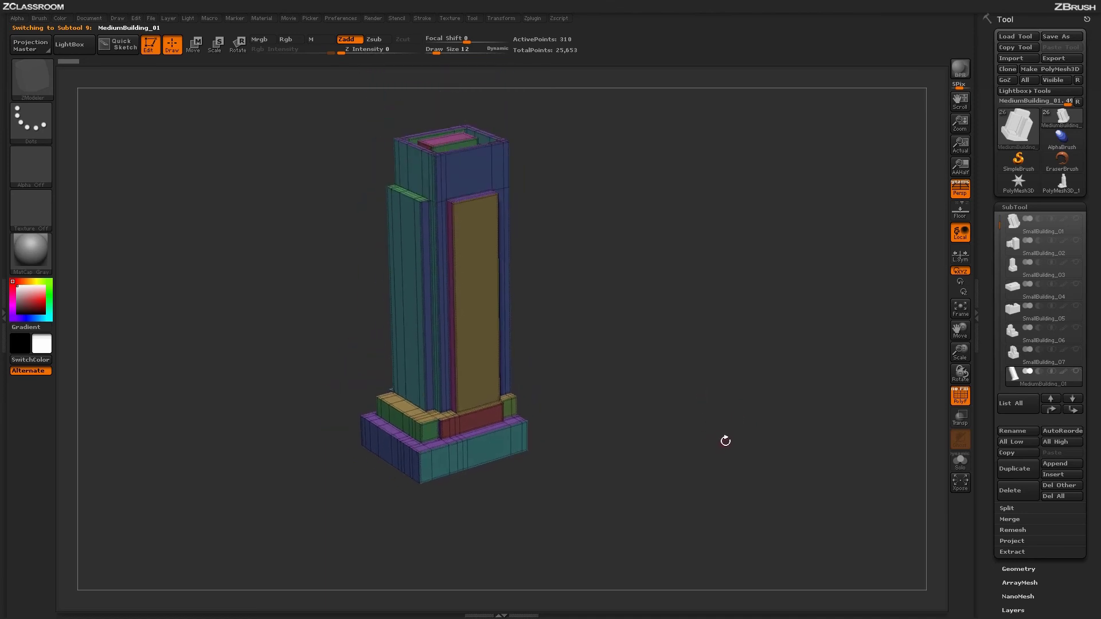
key("Down")
key("Down")
key("Down")
key("Down")
key("Down")
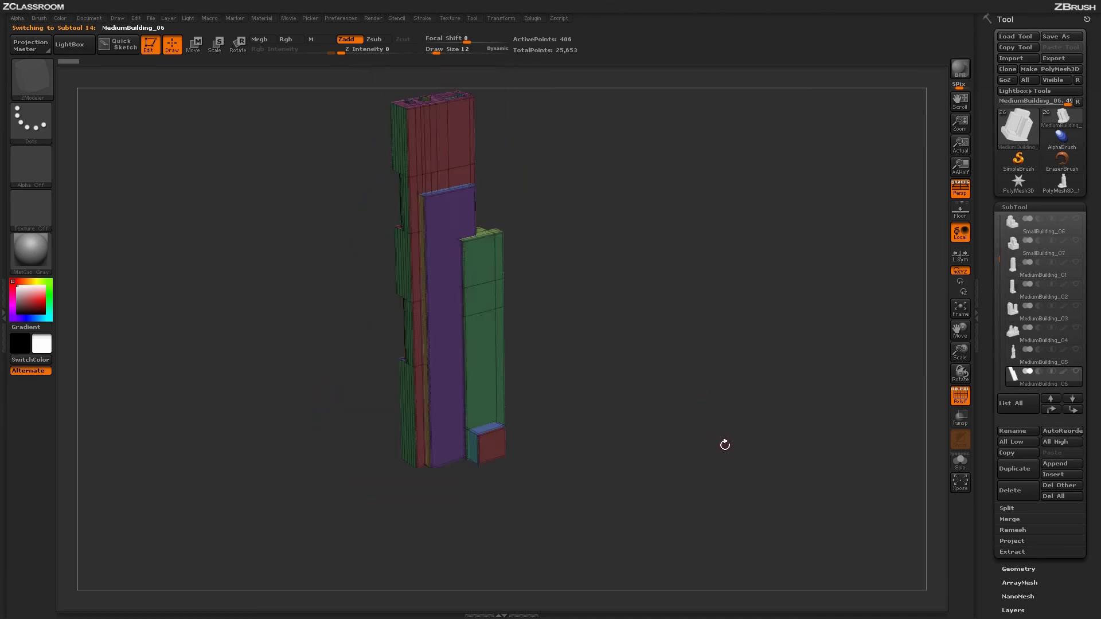
key("Down")
key("Down")
key("Down")
key("Up")
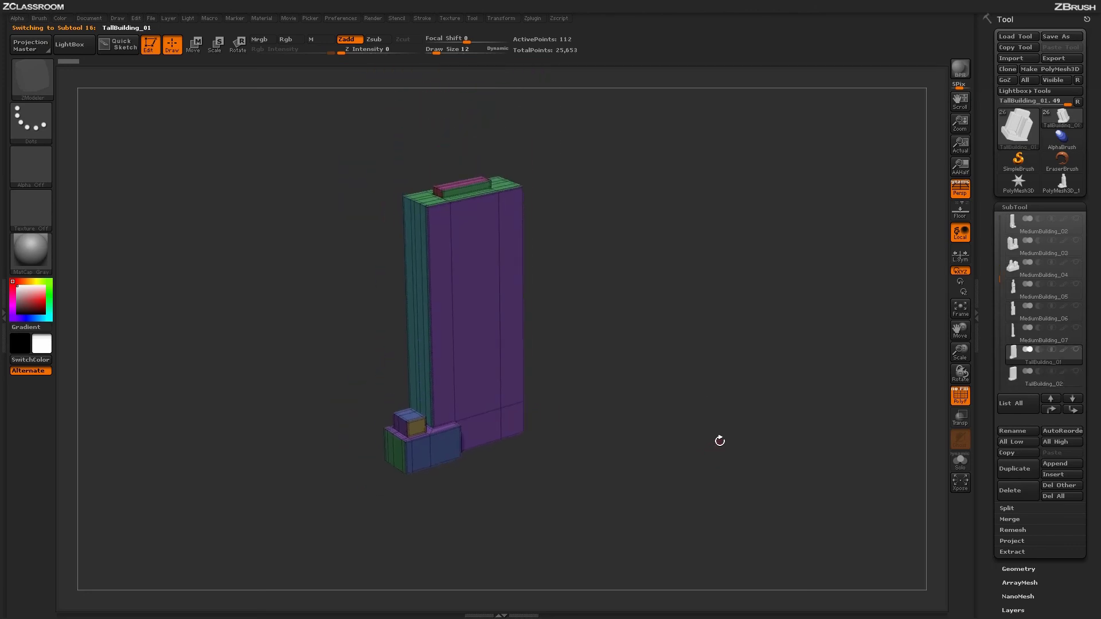
- Examine the tall and gigantic building subtools in order, ending with another side of GiganticBuilding_02
key("Down")
key("Down")
key("Down")
key("Down")
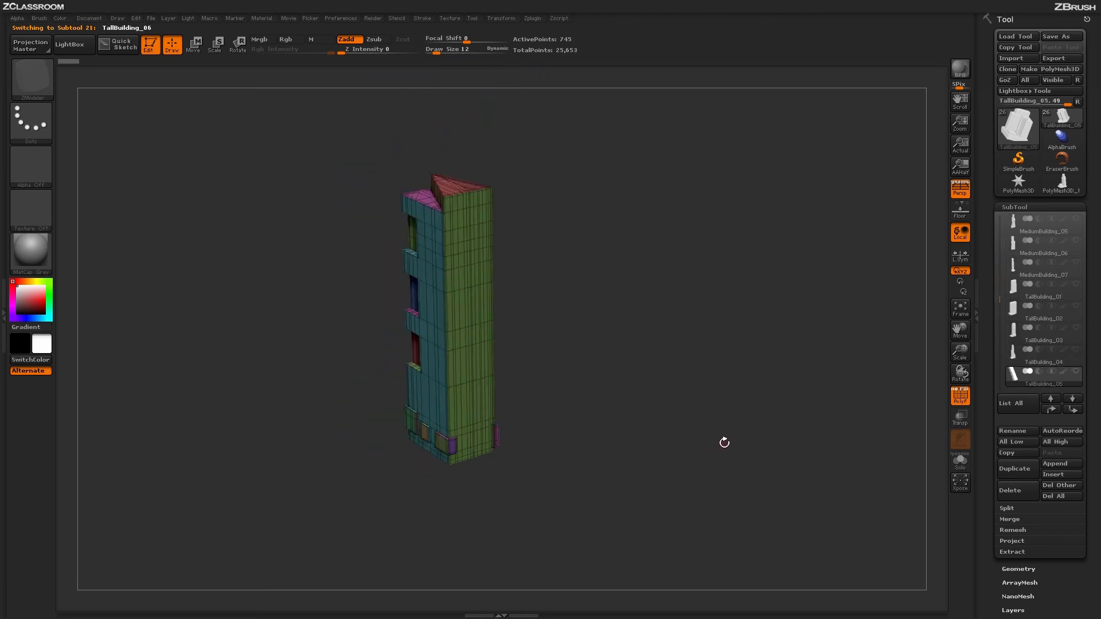
key("Down")
key("Down")
key("Down")
key("Down")
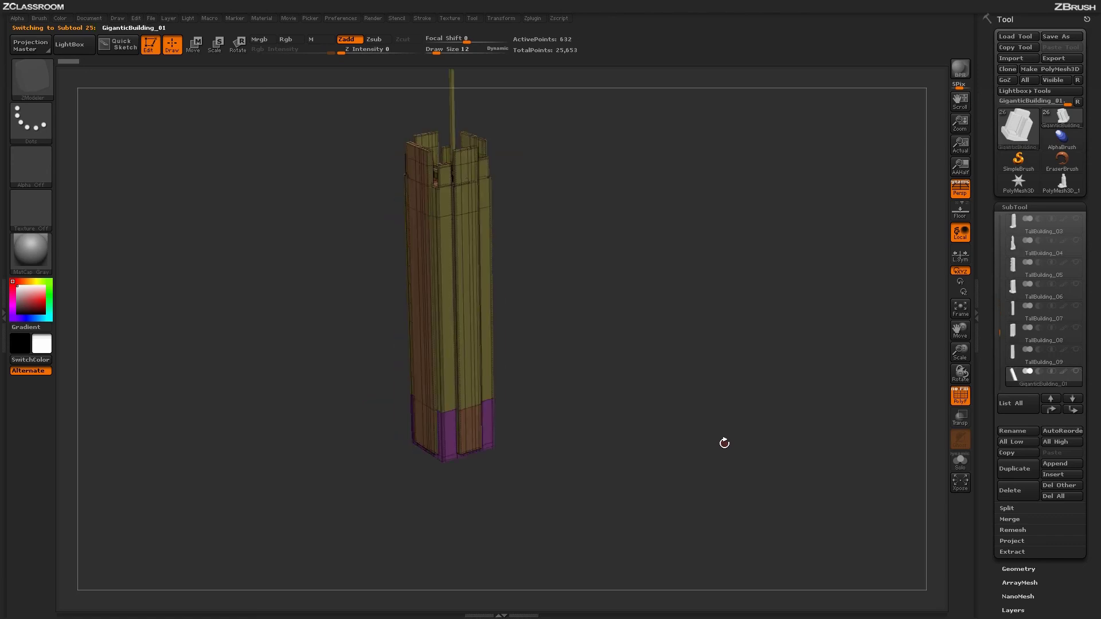
key("Down")
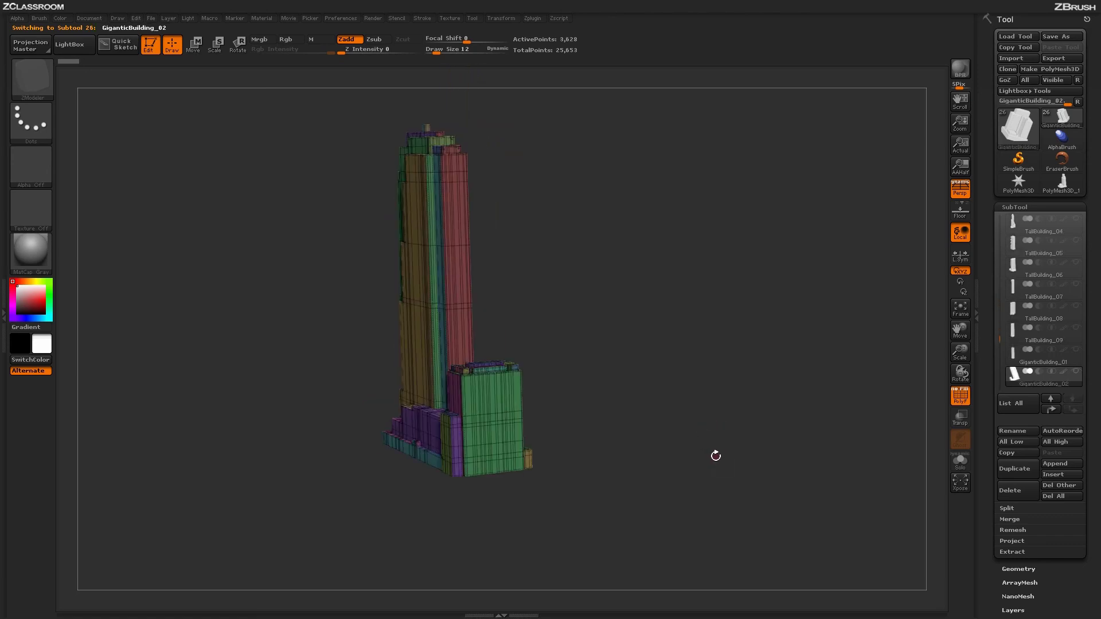
mouse_move(728, 454)
left_mouse_down()
mouse_move(696, 445)
mouse_move(733, 445)
left_mouse_up()
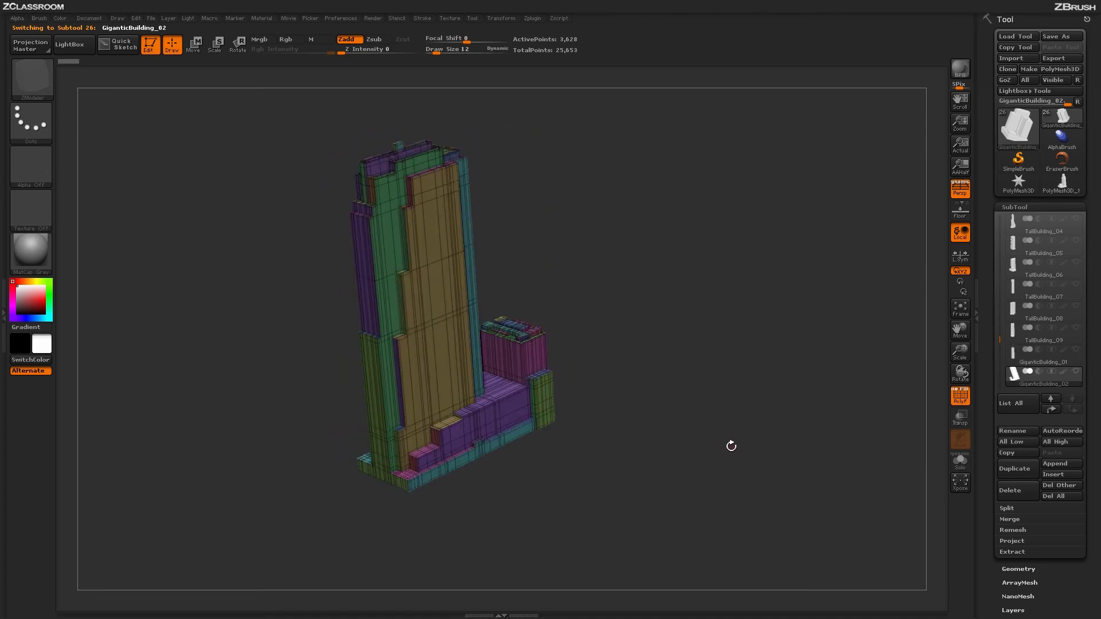
- Review the tall building subtools in reverse order, from GiganticBuilding_02 back to TallBuilding_01
key("Up")
key("Up")
key("Up")
key("Up")
key("Up")
key("Up")
key("Up")
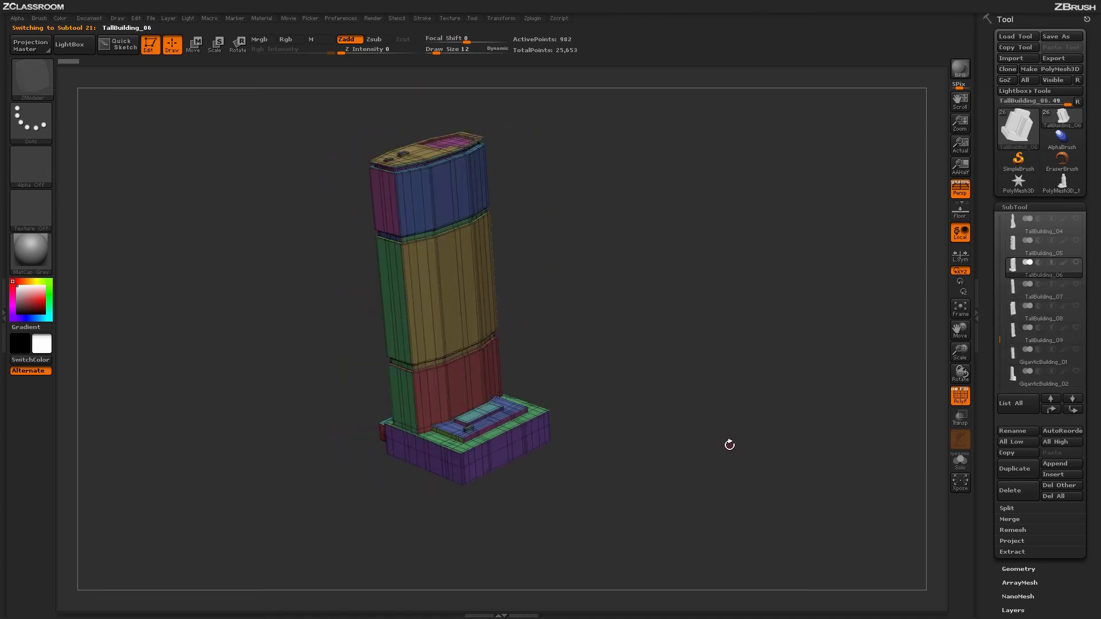
key("Up")
key("Up")
key("Up")
key("Up")
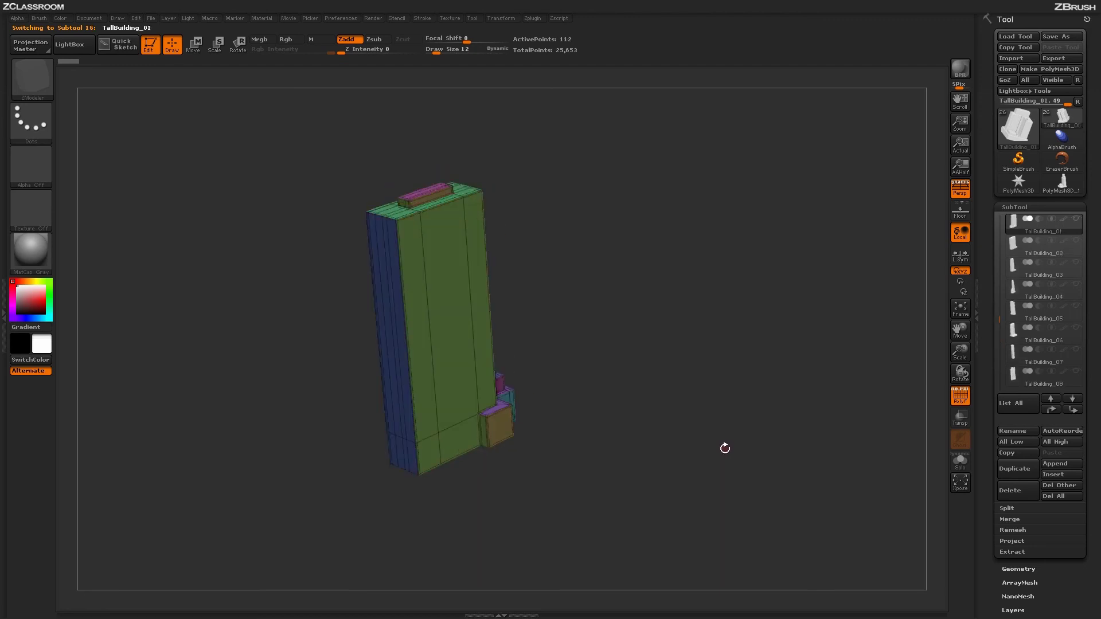
- Review the medium and small building subtools in reverse order, back to the start of the subtool list
key("Up")
key("Up")
key("Up")
key("Up")
key("Up")
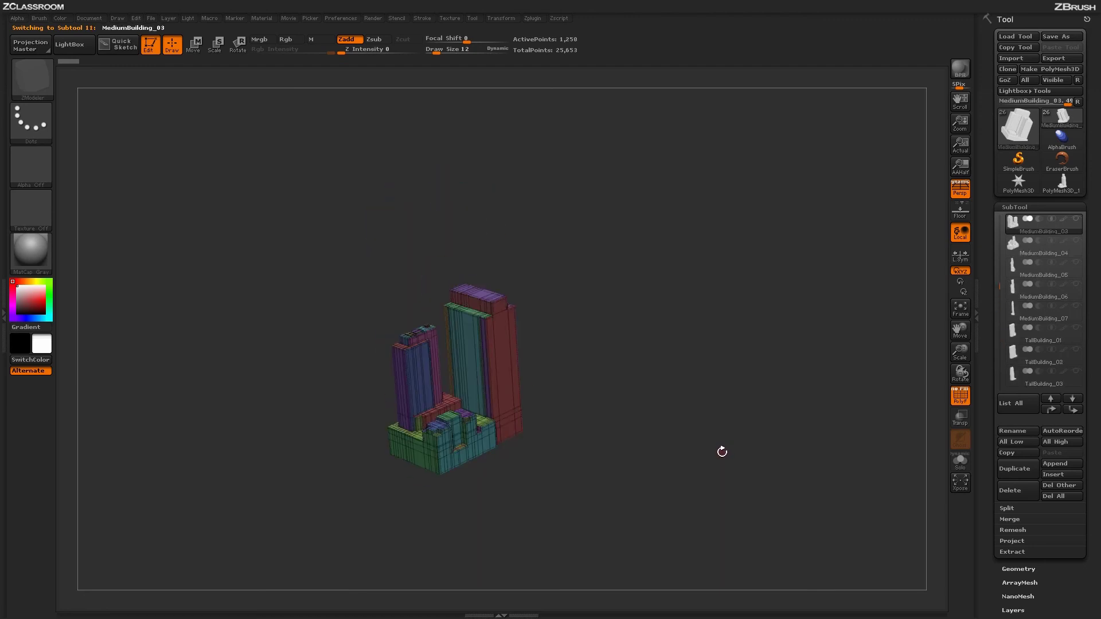
key("Up")
key("Up")
key("Up")
key("Up")
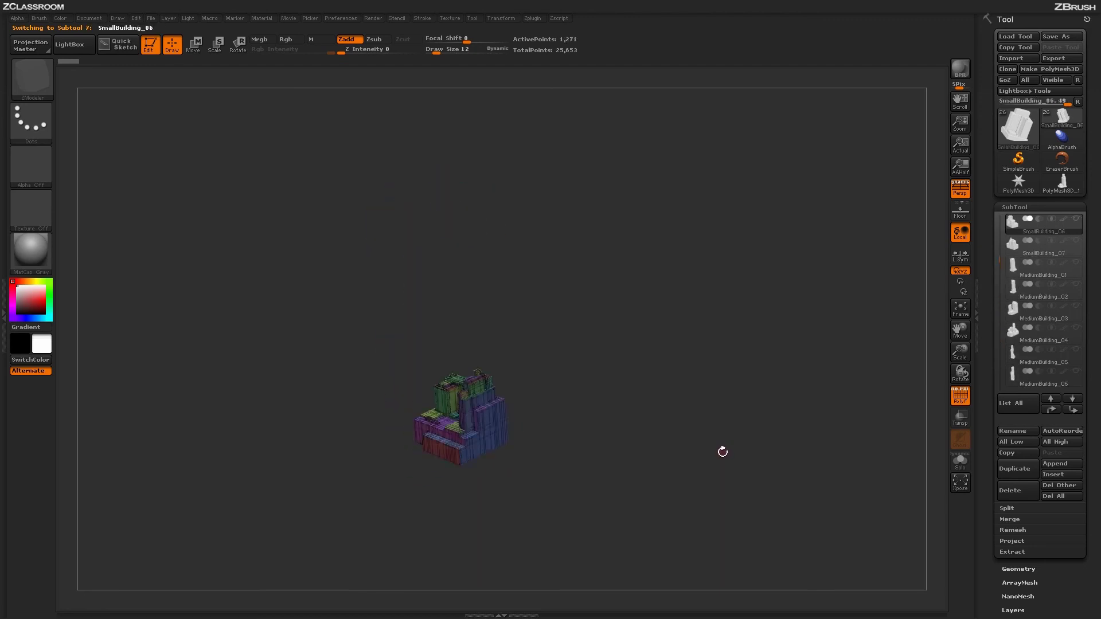
key("Up")
key("Up")
key("Up")
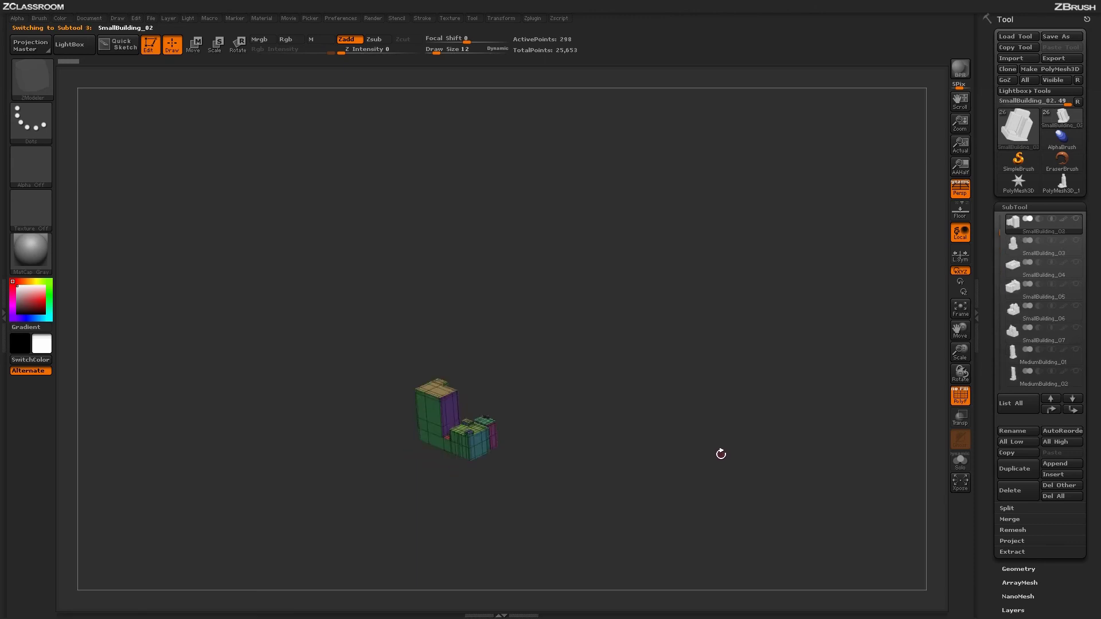
key("Up")
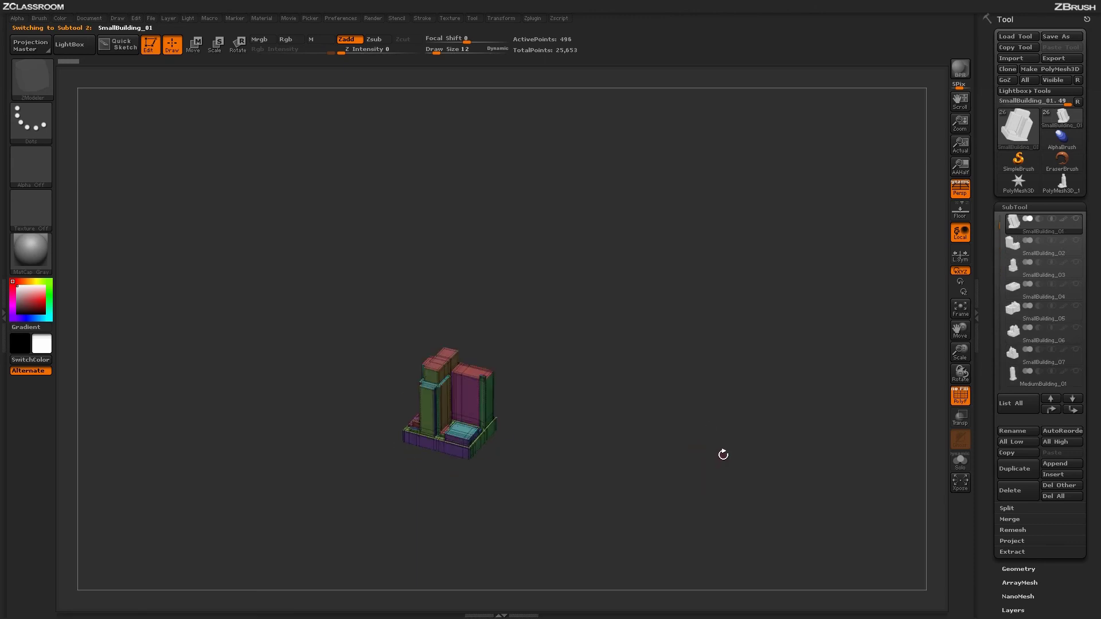
key("Up")
- Compare the small building subtools by switching forward and back among SmallBuilding_04, SmallBuilding_05 and SmallBuilding_06
key("Down")
key("Down")
key("Down")
key("Down")
key("Down")
key("Down")
key("Down")
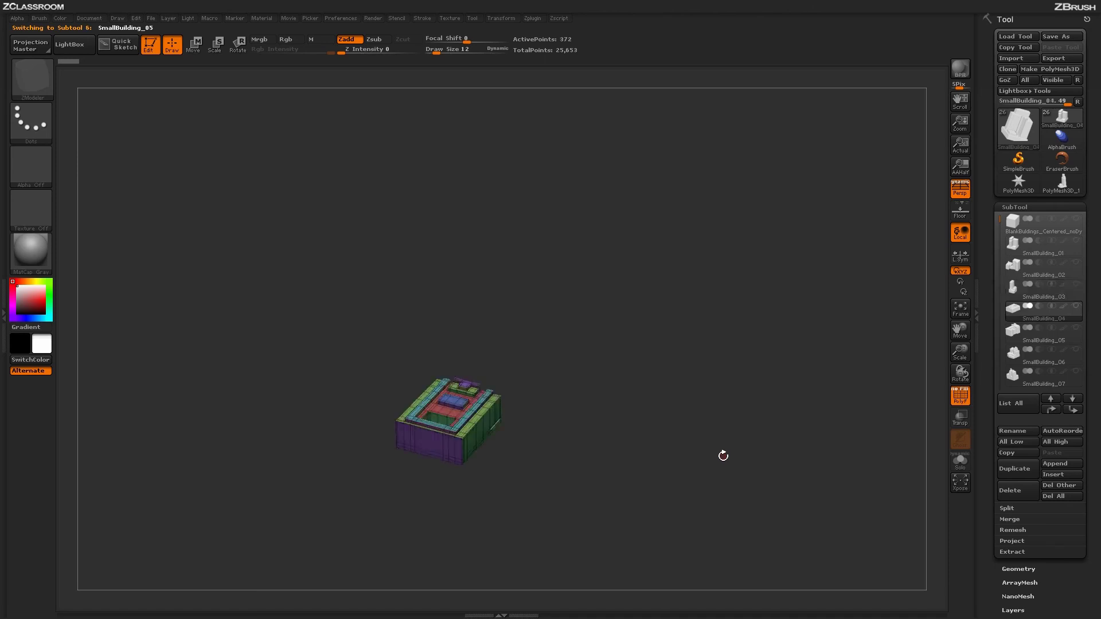
key("Up")
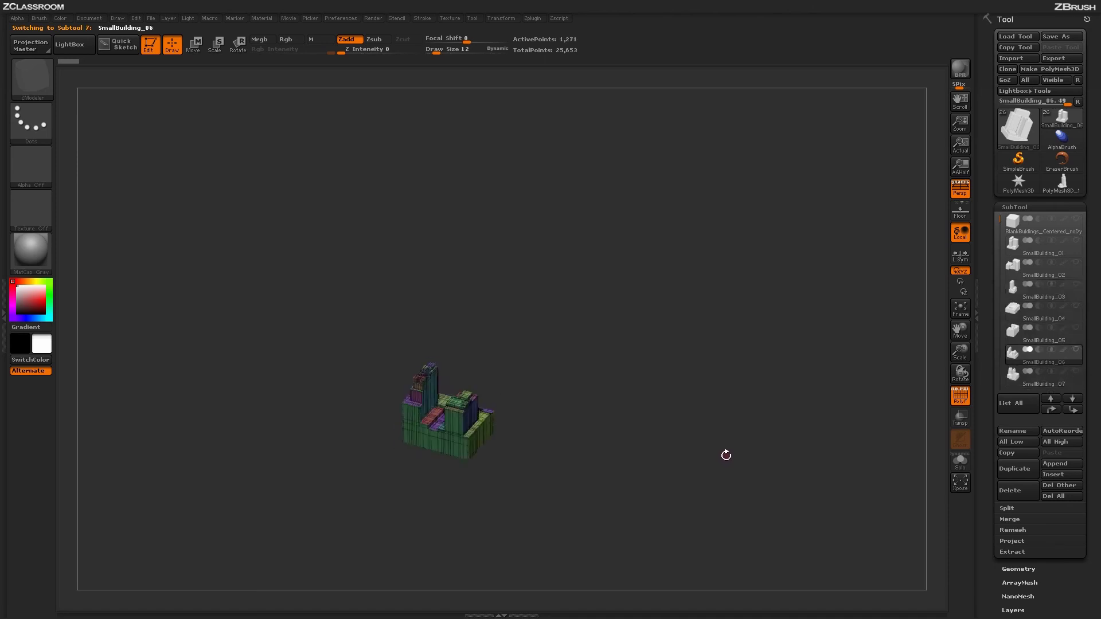
key("Down")
key("Up")
key("Up")
key("Up")
key("Down")
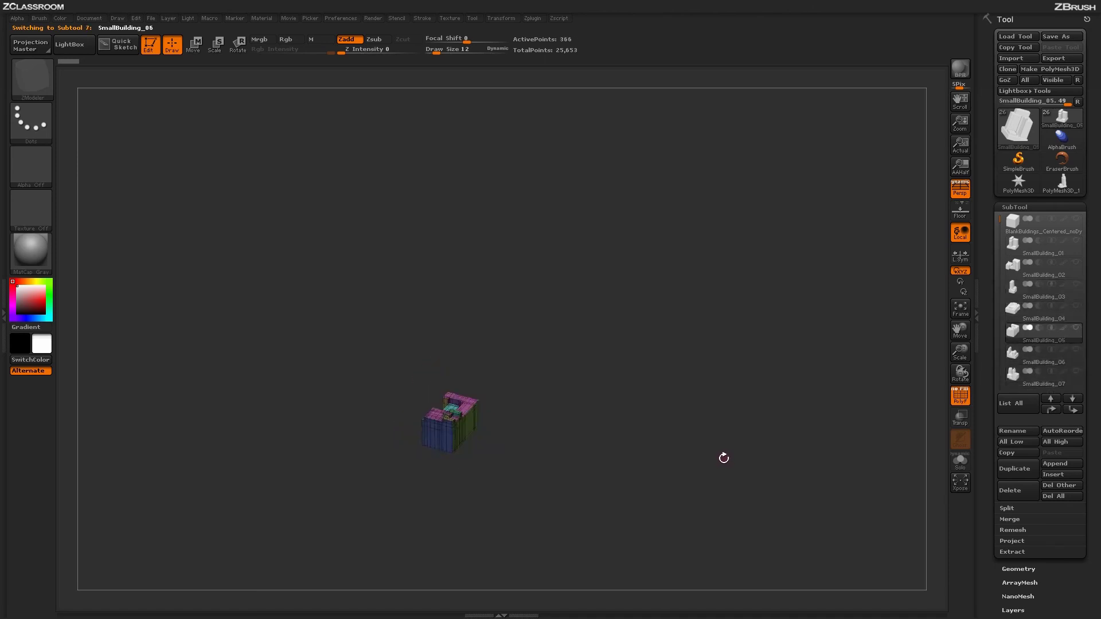
- Advance through the subtools to MediumBuilding_04 and examine its clustered towers from another angle
key("Down")
key("Down")
key("Down")
key("Down")
key("Down")
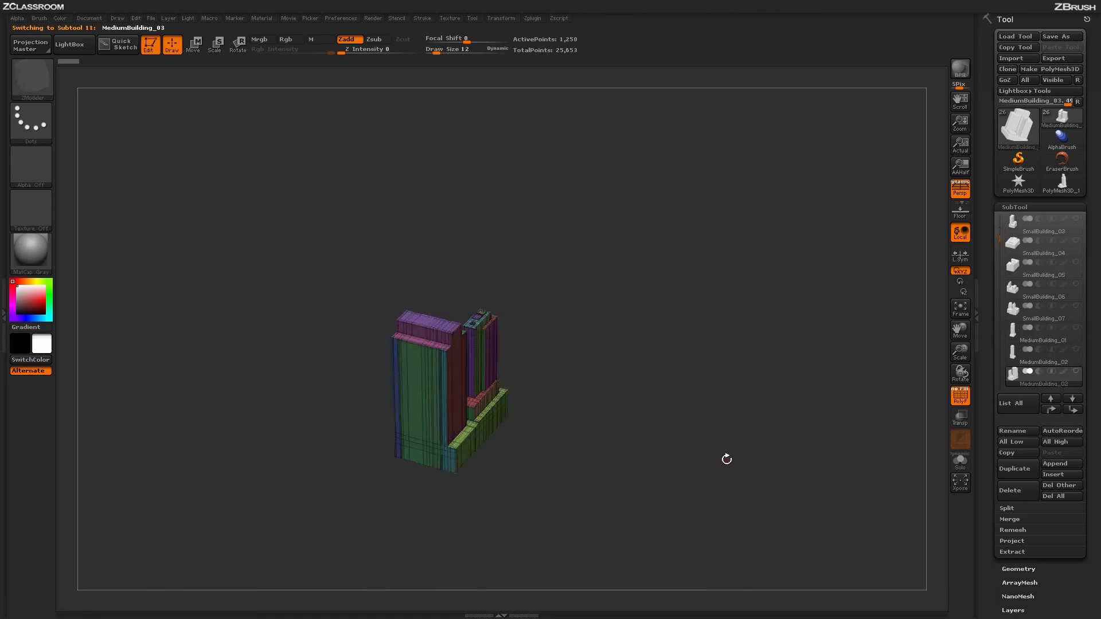
key("Down")
left_click_drag(712, 445, 664, 507)
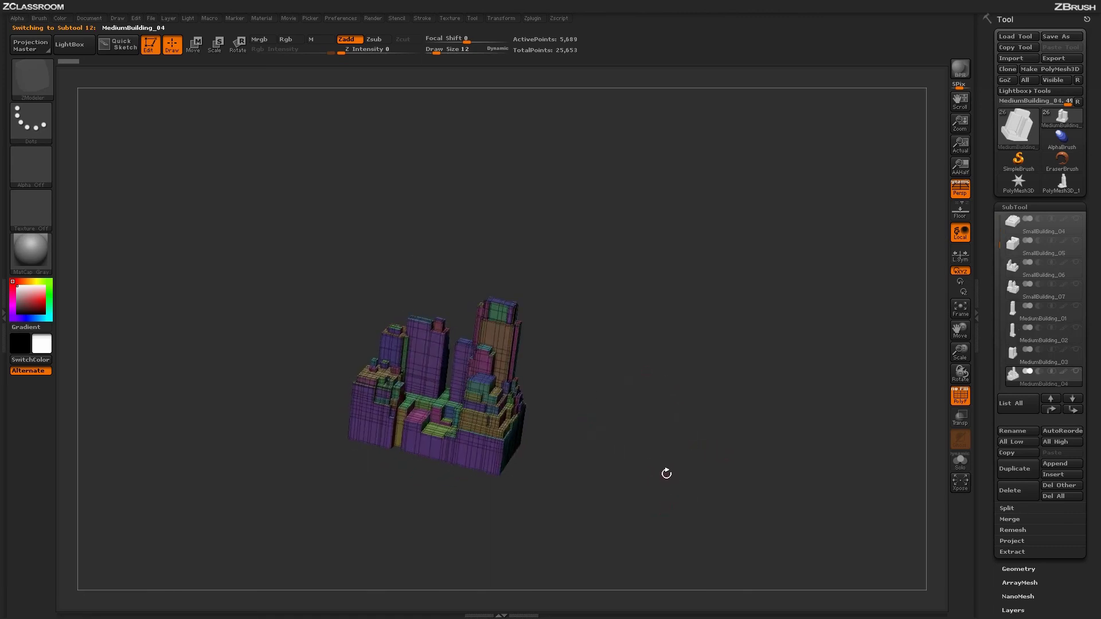
- Go back through the medium and small building subtools and make SmallBuilding_01 the active subtool
key("Up")
key("Up")
key("Up")
key("Up")
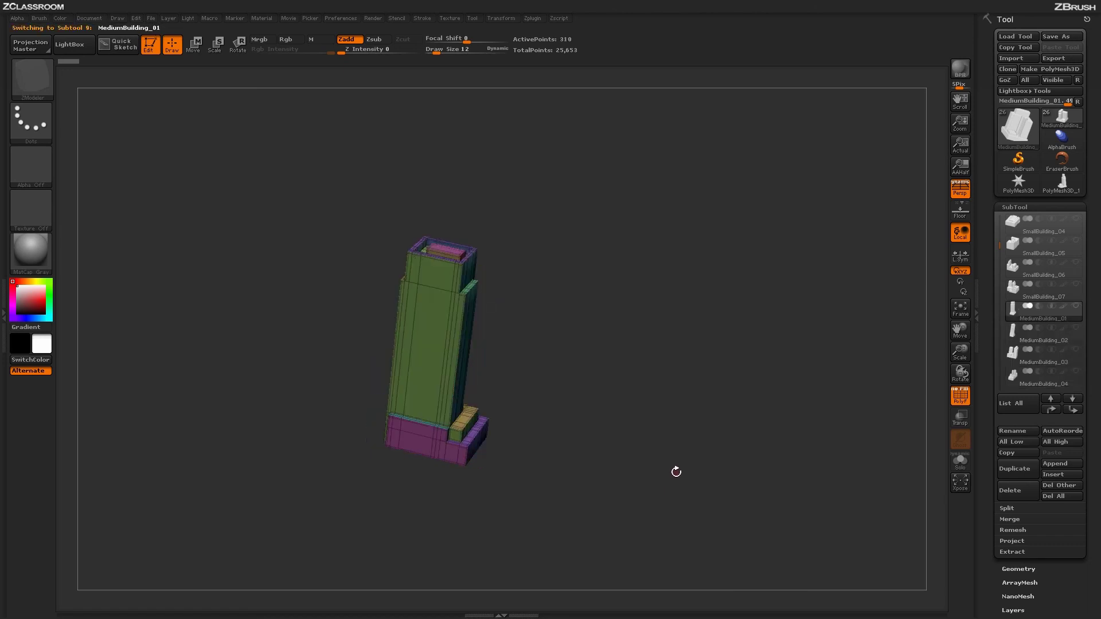
key("Up")
key("Up")
key("Up")
key("Up")
key("Up")
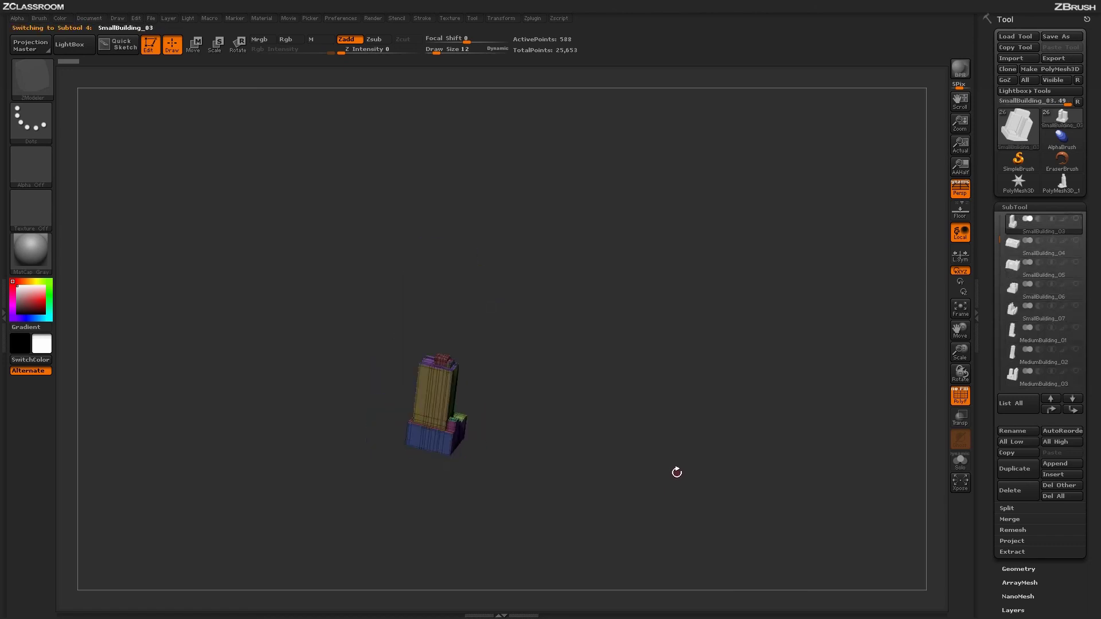
key("Up")
key("Up")
key("Down")
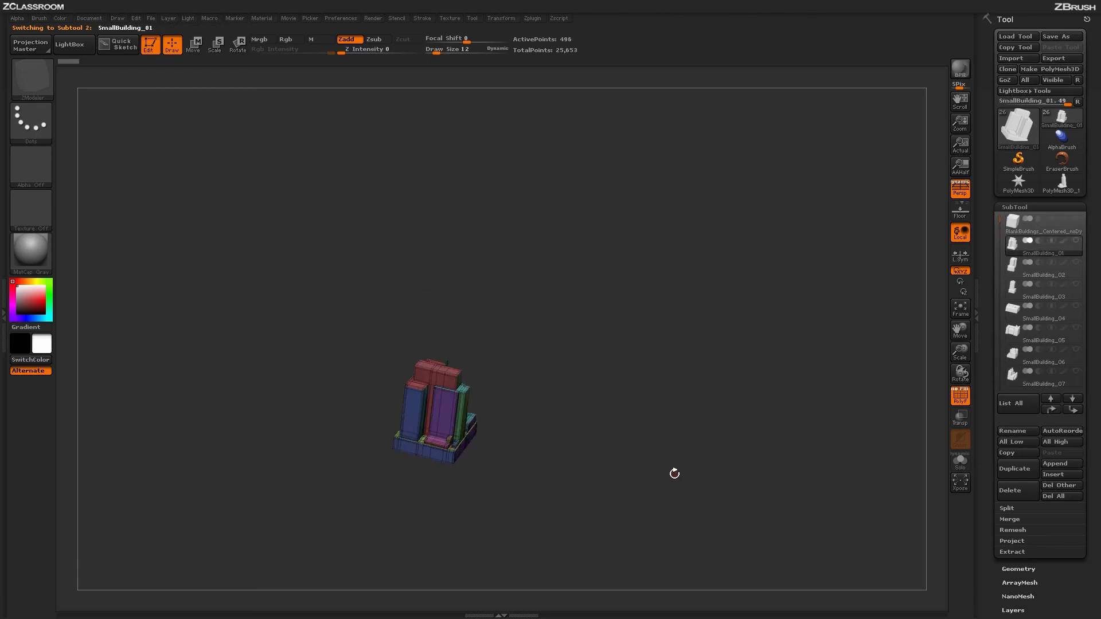